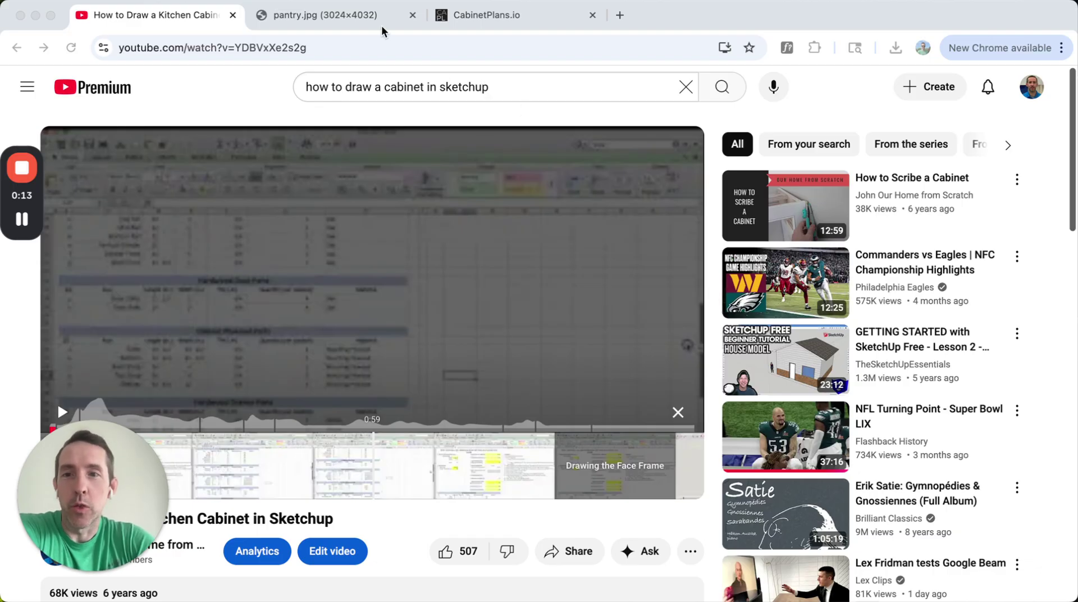
- Check the pantry photo, then skip the cabinet tutorial video ahead to about 10:31
click(339, 16)
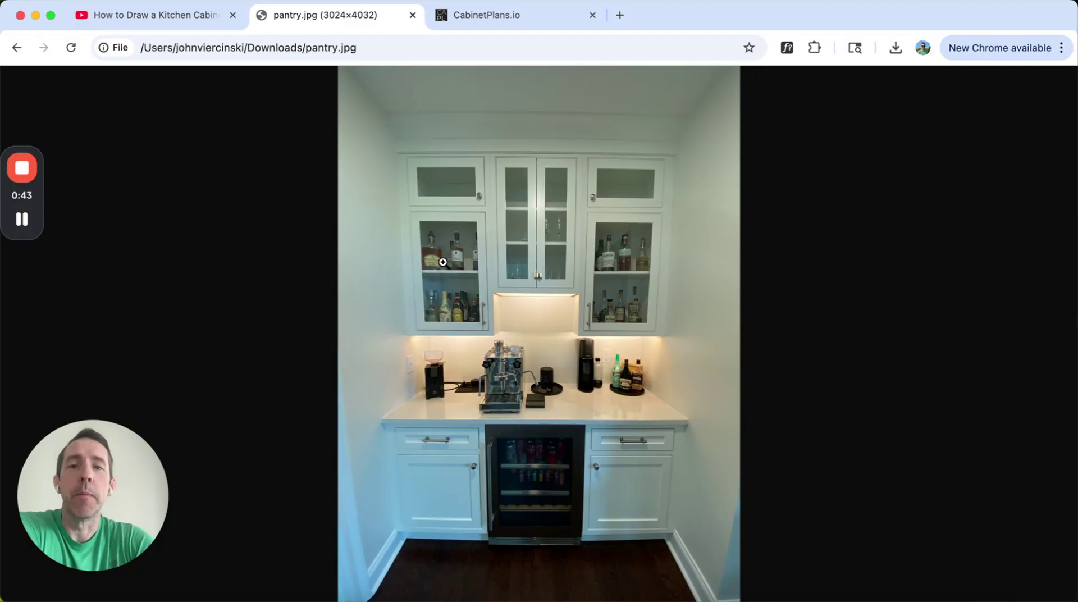
click(123, 19)
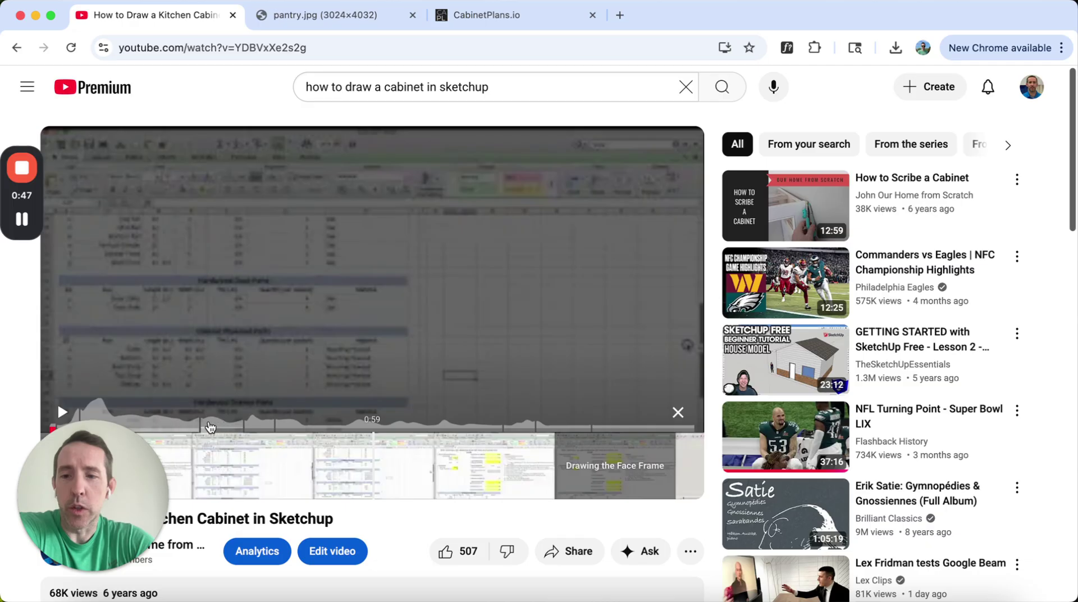
mouse_move(210, 428)
mouse_down()
mouse_move(598, 428)
mouse_move(558, 430)
mouse_move(437, 483)
mouse_move(526, 430)
mouse_move(462, 430)
mouse_up()
- Create a new cabinet project named 'Butler's Pantry'
click(504, 15)
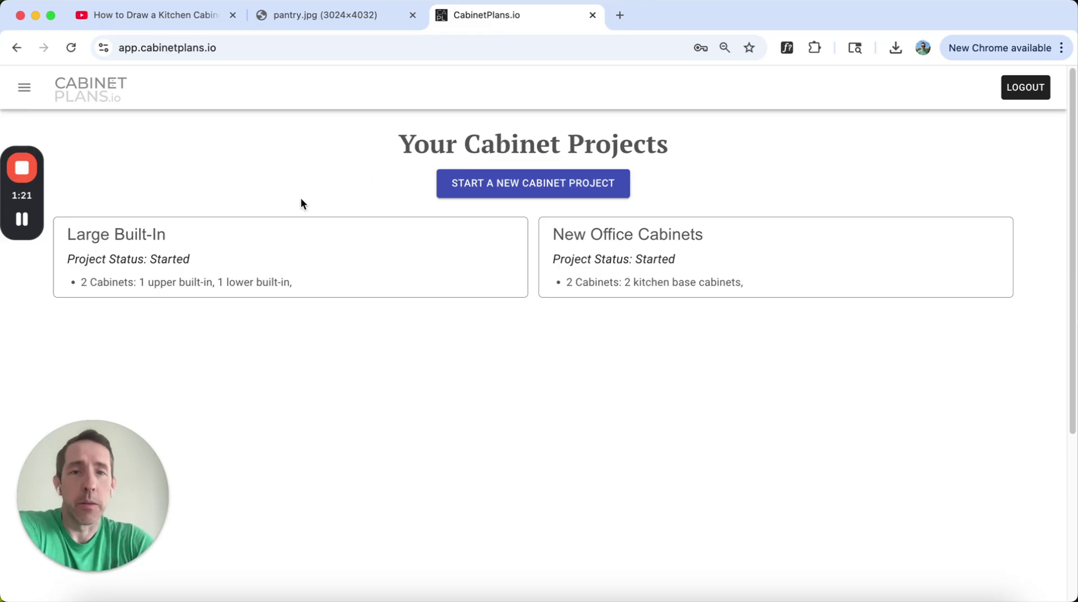
click(12, 98)
click(471, 175)
click(489, 181)
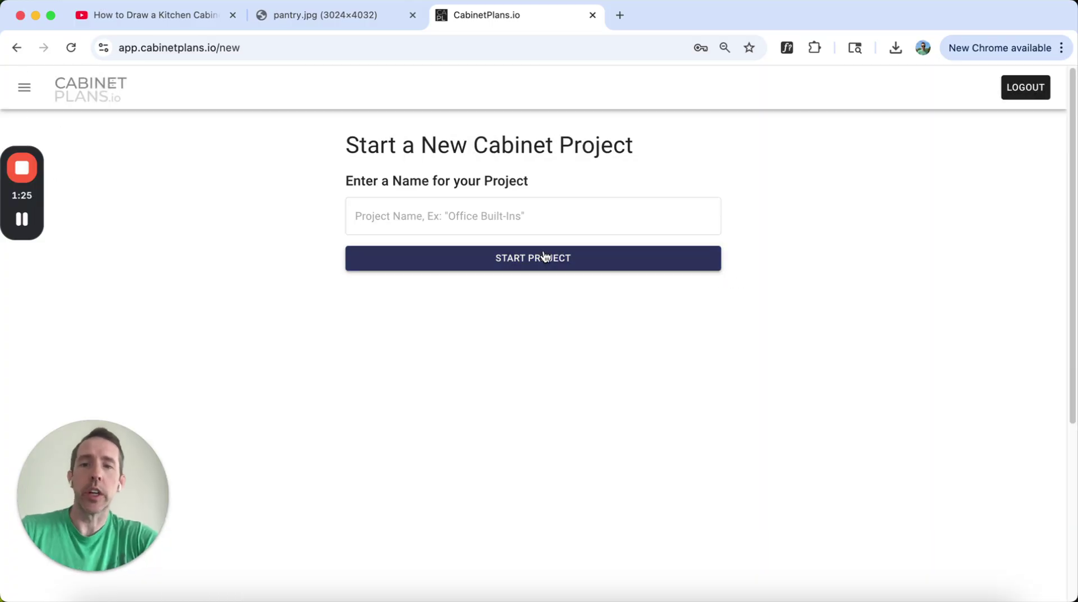
click(522, 218)
text(Butler's Pantry)
click(561, 264)
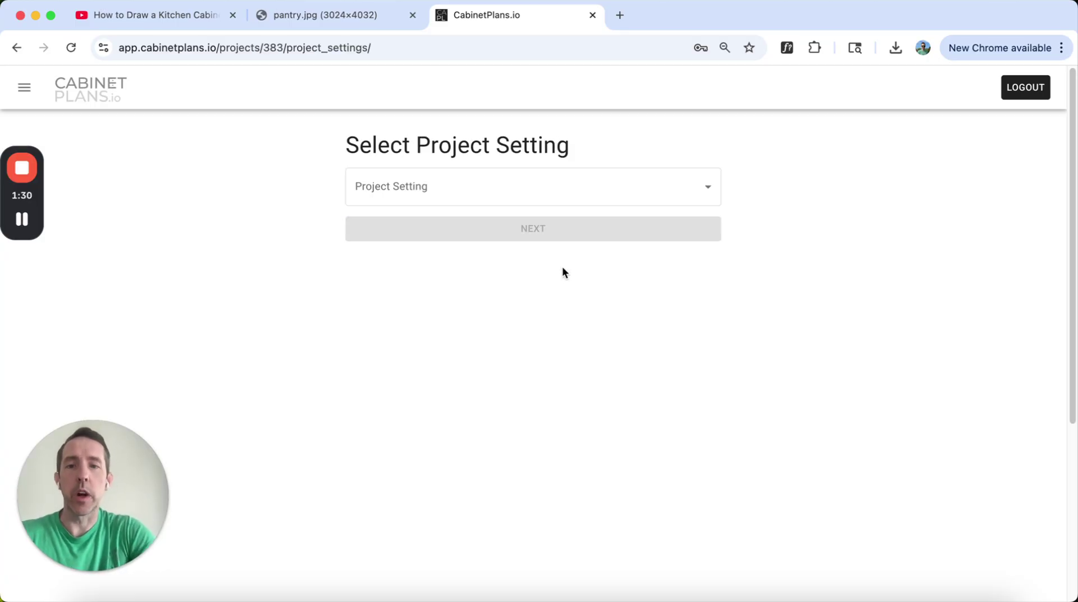
- Choose the Showplace Inset Faceframe (Inches) project setting and continue to adding cabinets
click(708, 194)
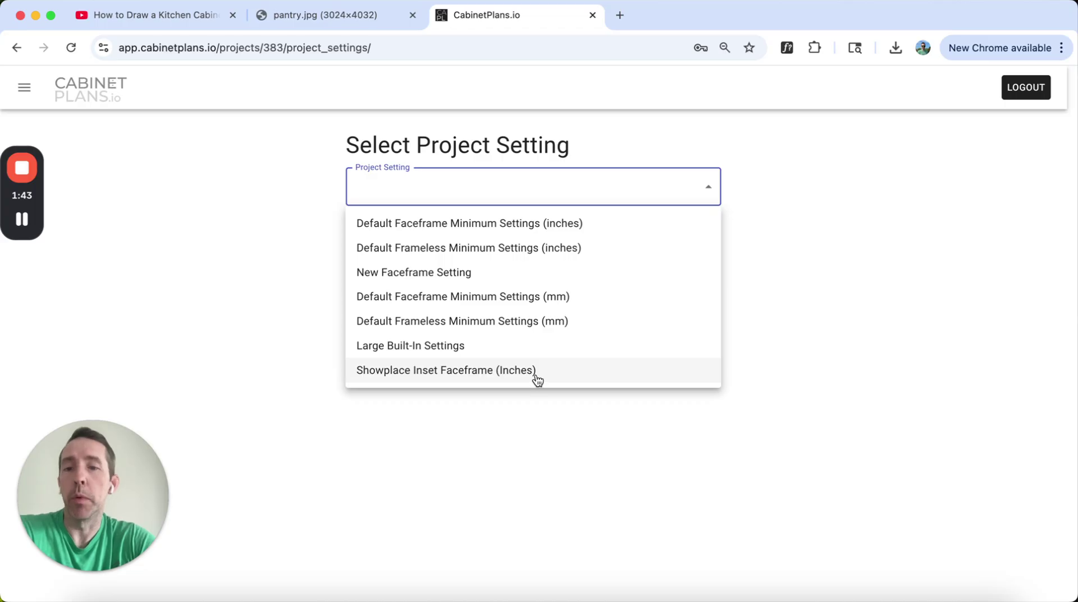
click(537, 380)
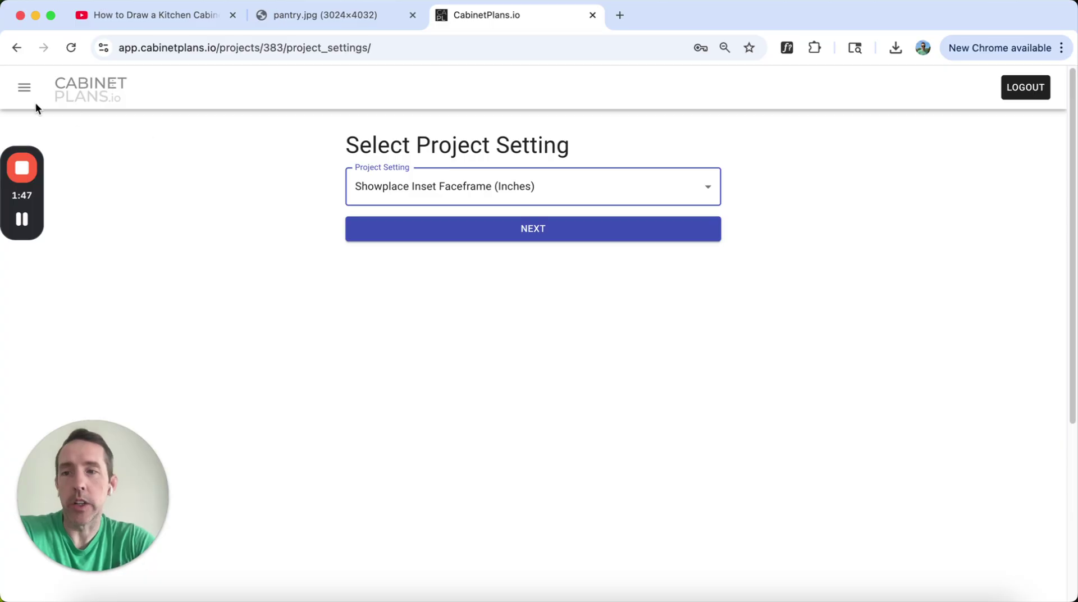
click(517, 236)
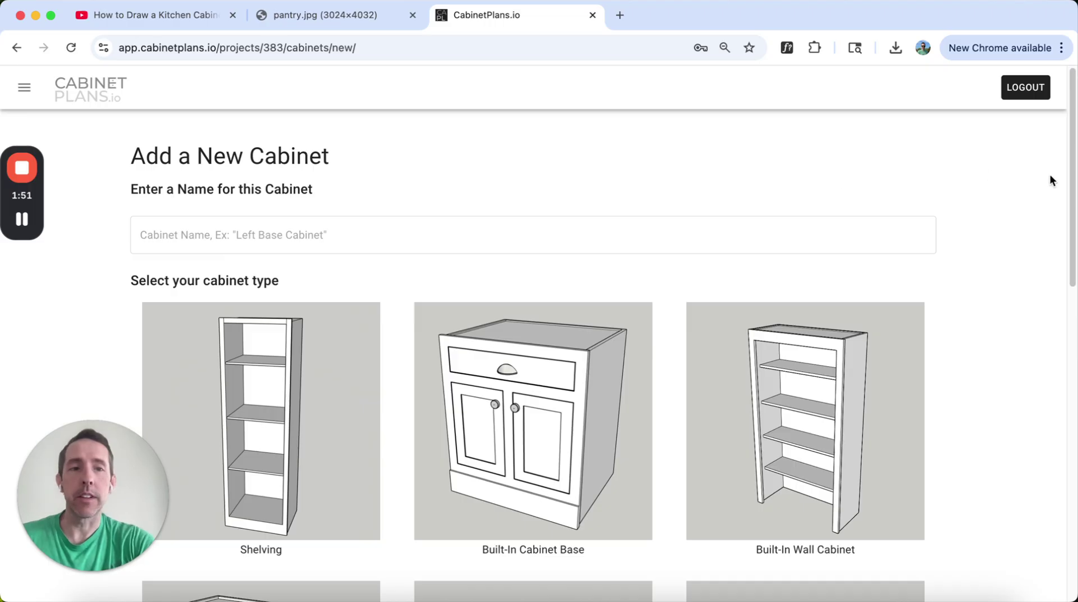
- Name the first cabinet Bottom Left and choose Kitchen Base Cabinet: One Door, One Drawer
click(438, 241)
text(Bottom Left)
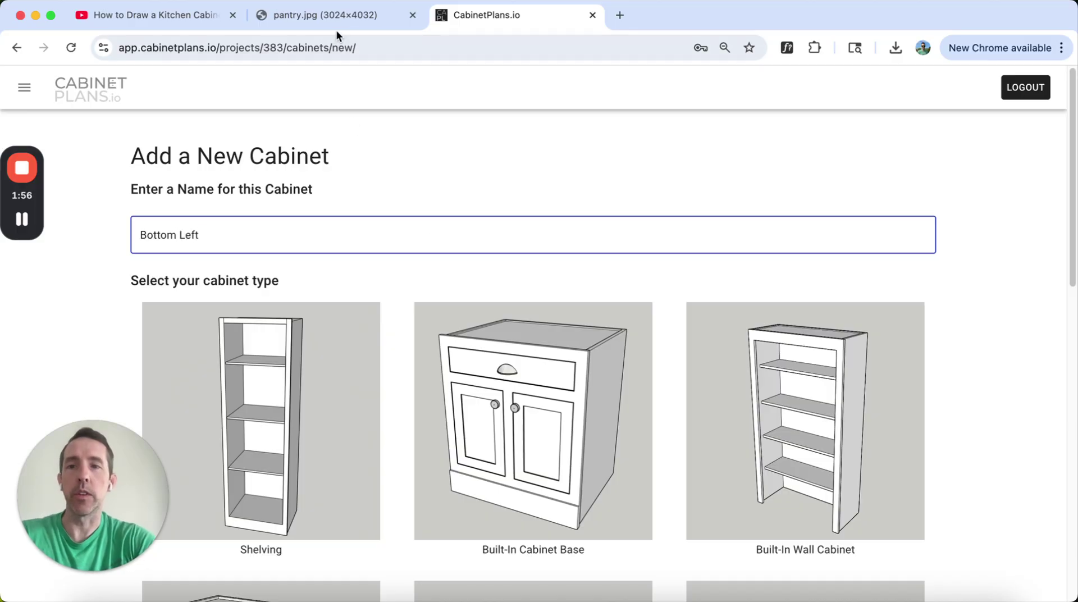
click(336, 28)
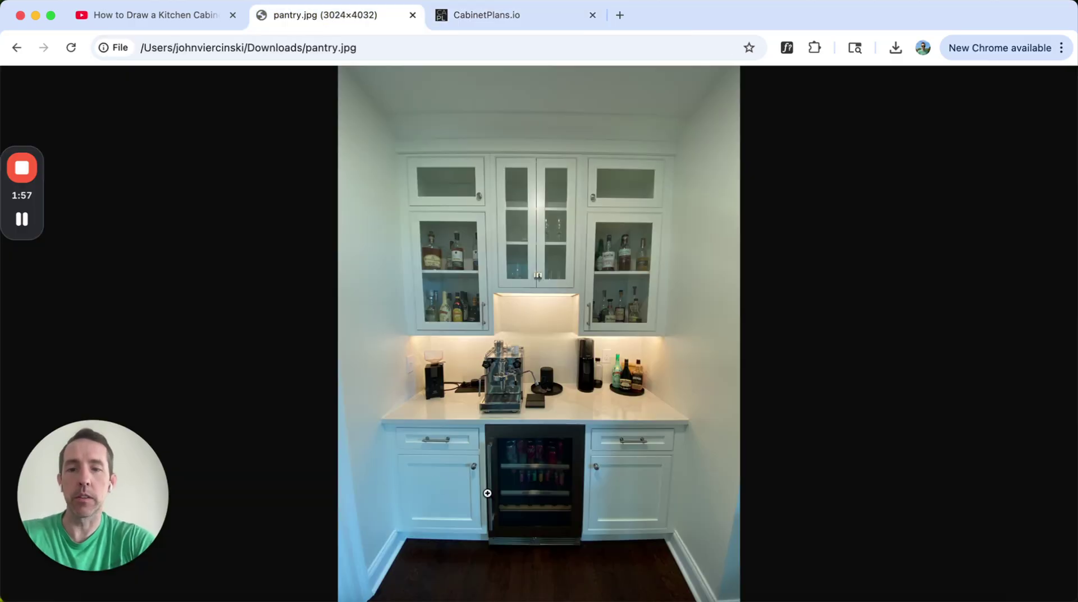
click(492, 23)
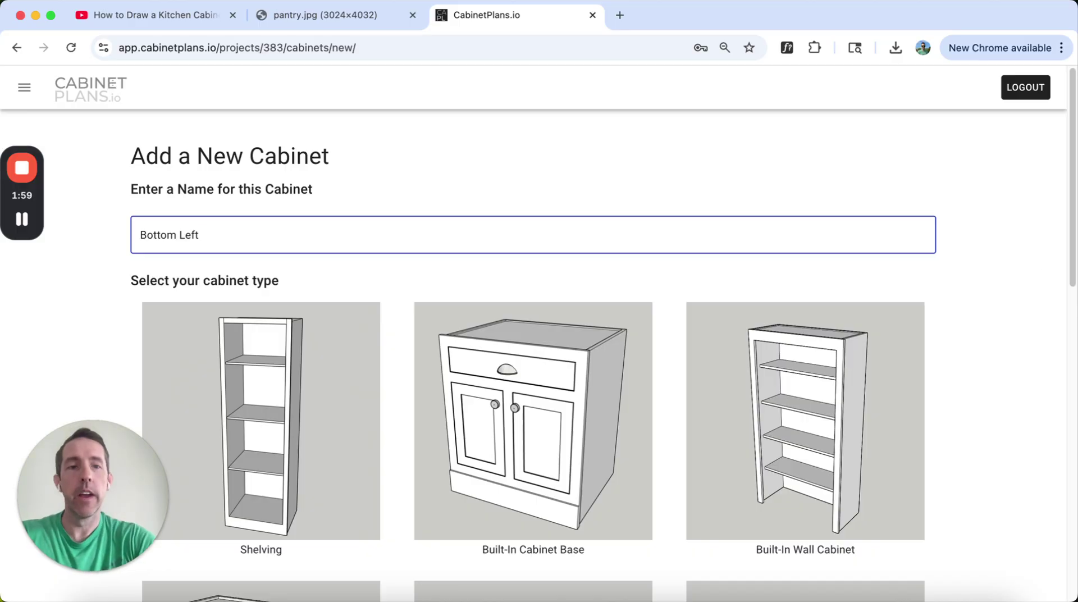
scroll(580, 417, down, 5)
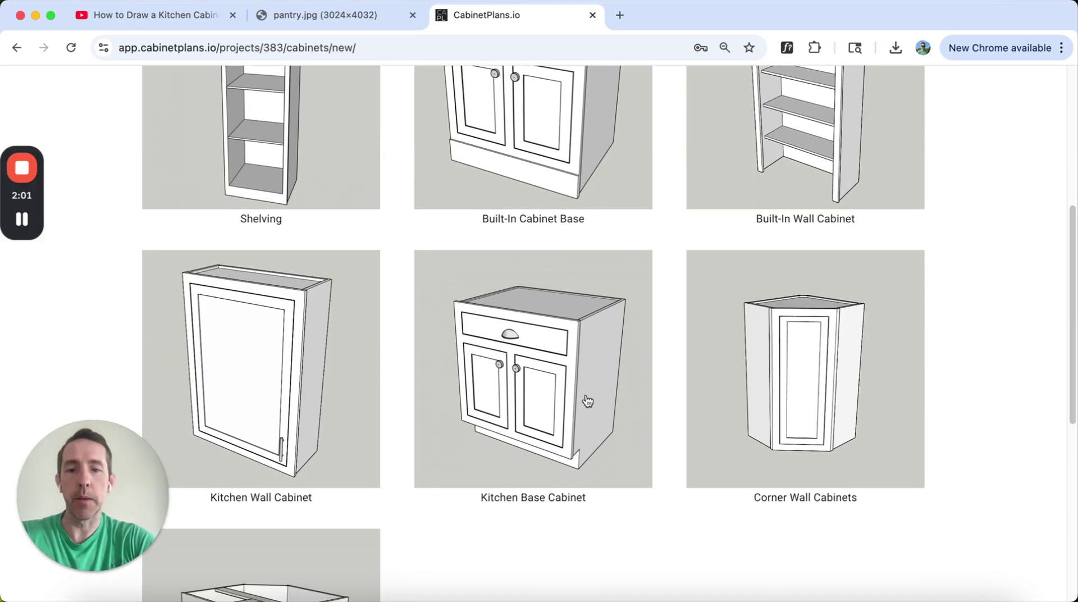
click(582, 372)
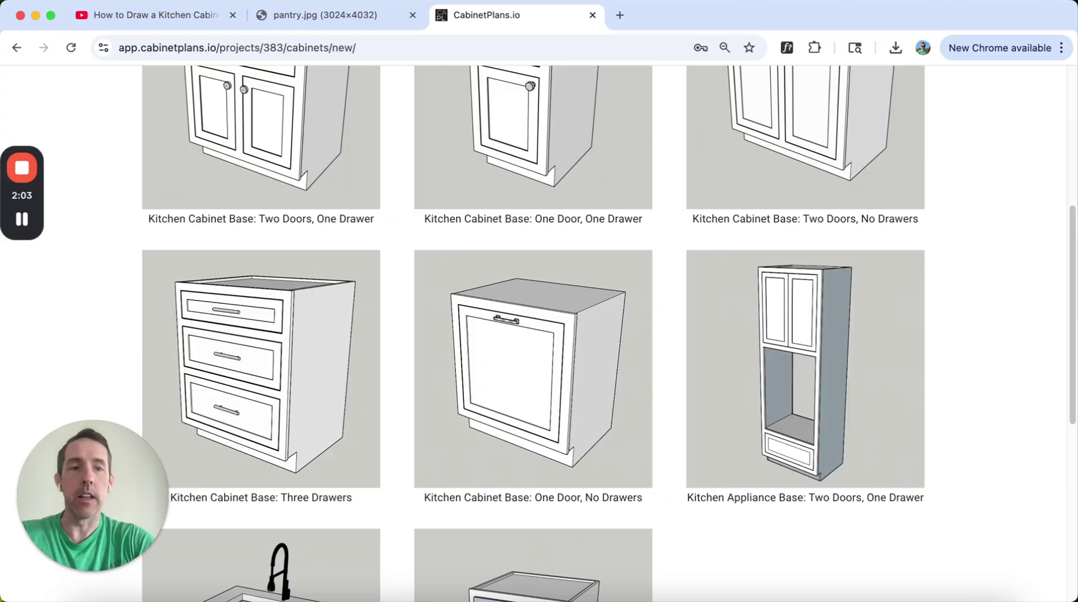
scroll(528, 312, up, 5)
click(518, 347)
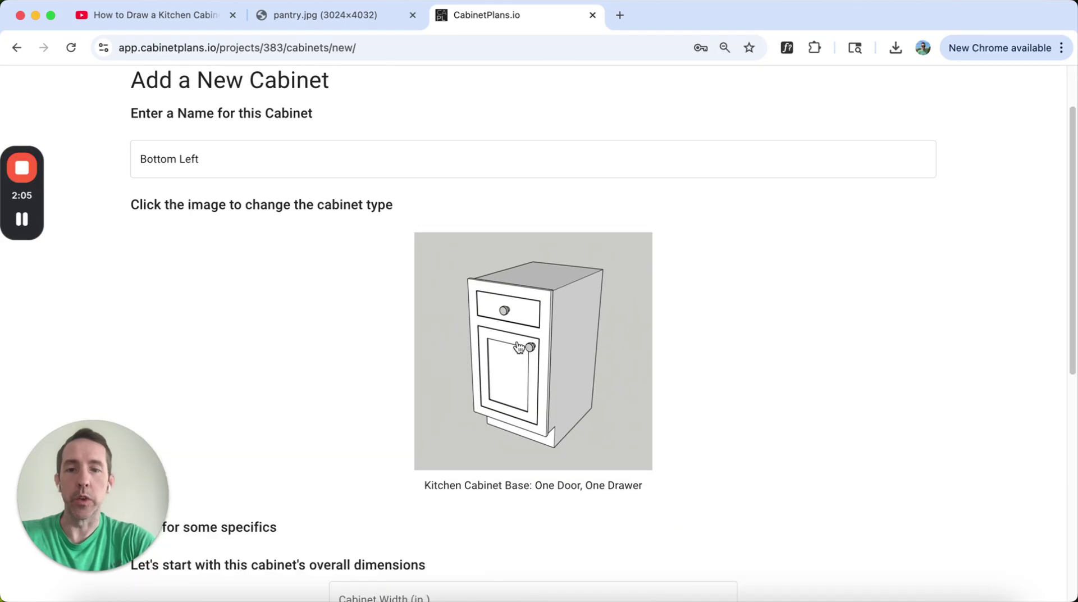
- Set the Bottom Left cabinet width to 24 inches and save it
drag(1068, 200, 932, 387)
click(318, 389)
drag(1072, 207, 1061, 187)
click(311, 482)
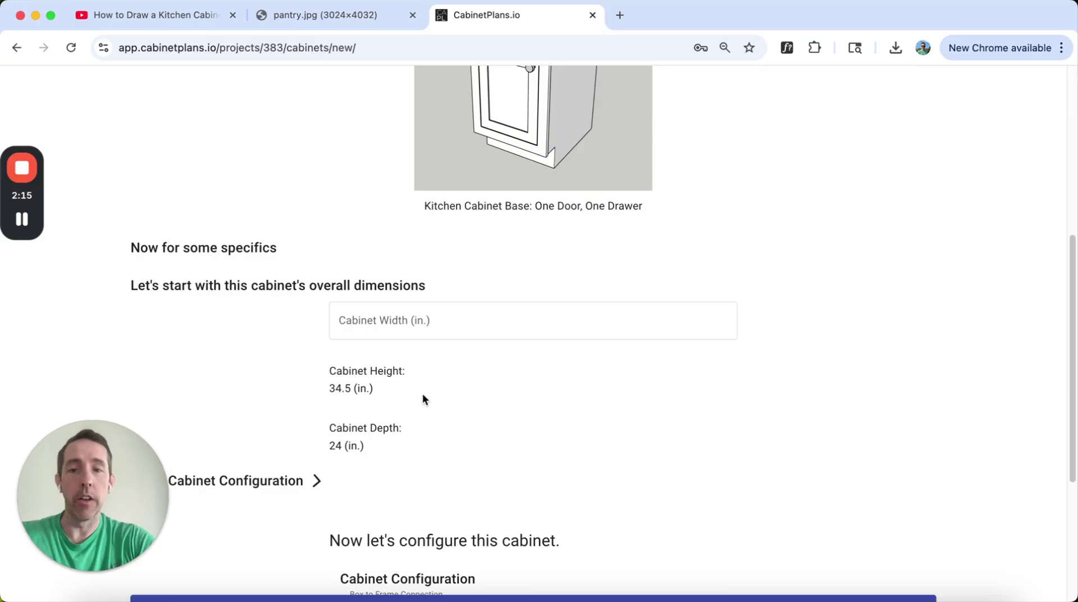
click(505, 322)
drag(1072, 275, 1055, 224)
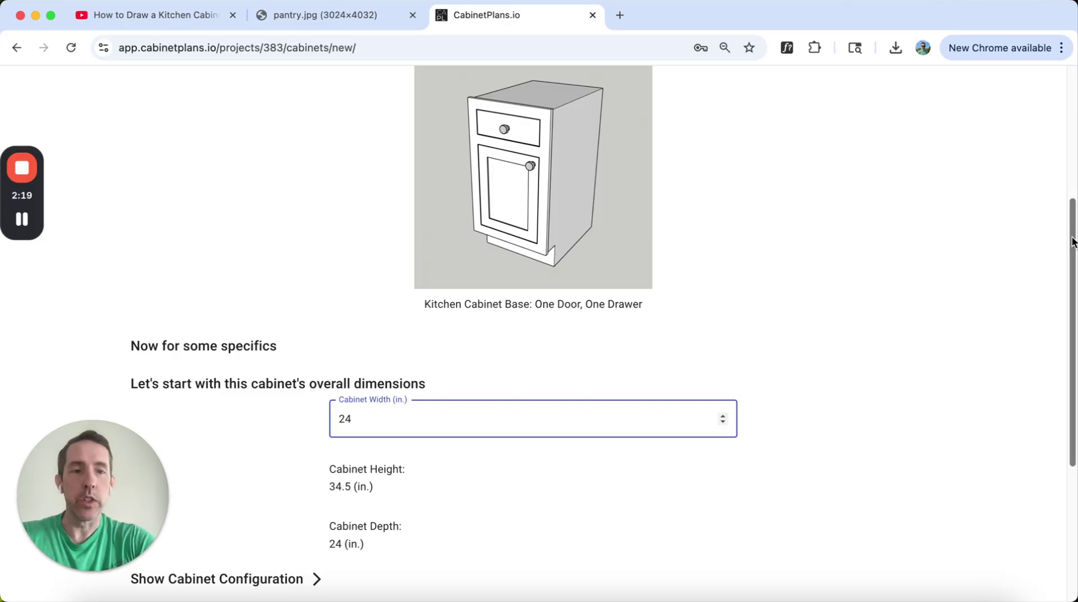
scroll(682, 468, down, 3)
click(657, 490)
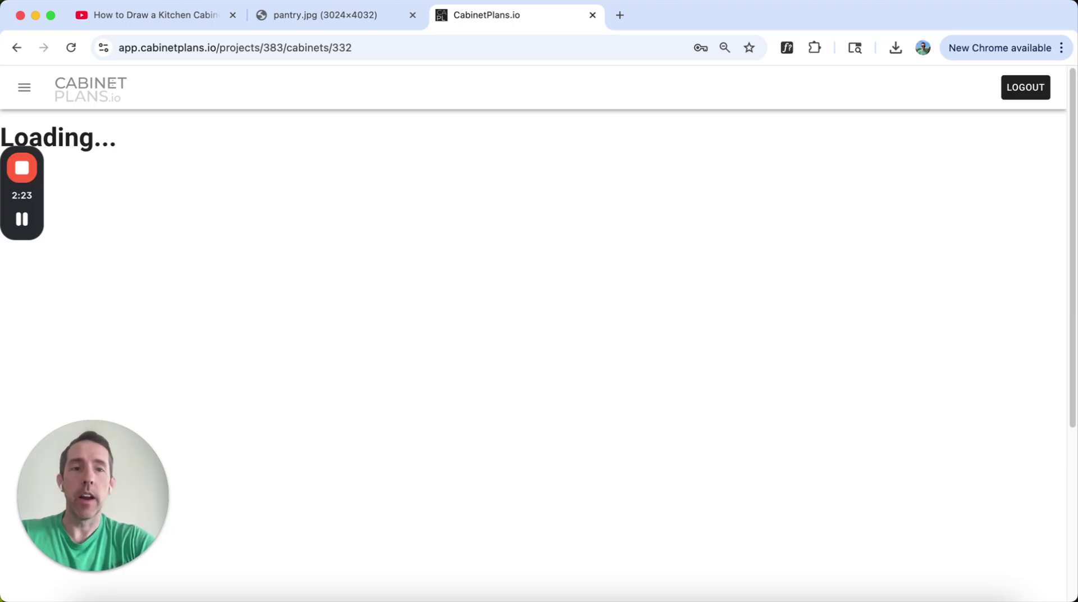
drag(1074, 200, 1044, 191)
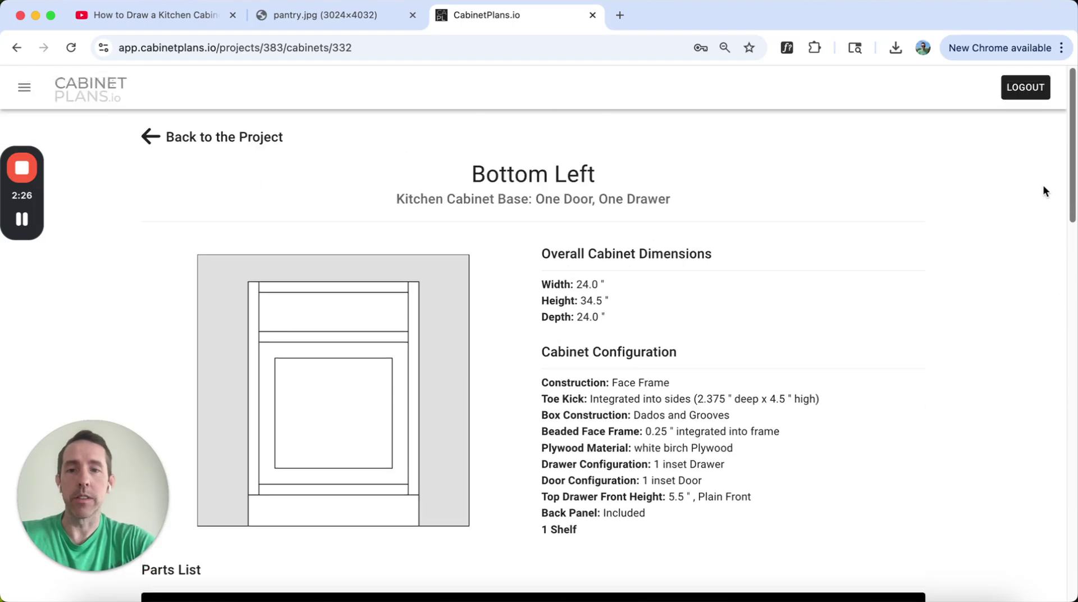
- Start a second cabinet named Bottom Right with the One Door, One Drawer base type
click(149, 136)
click(565, 277)
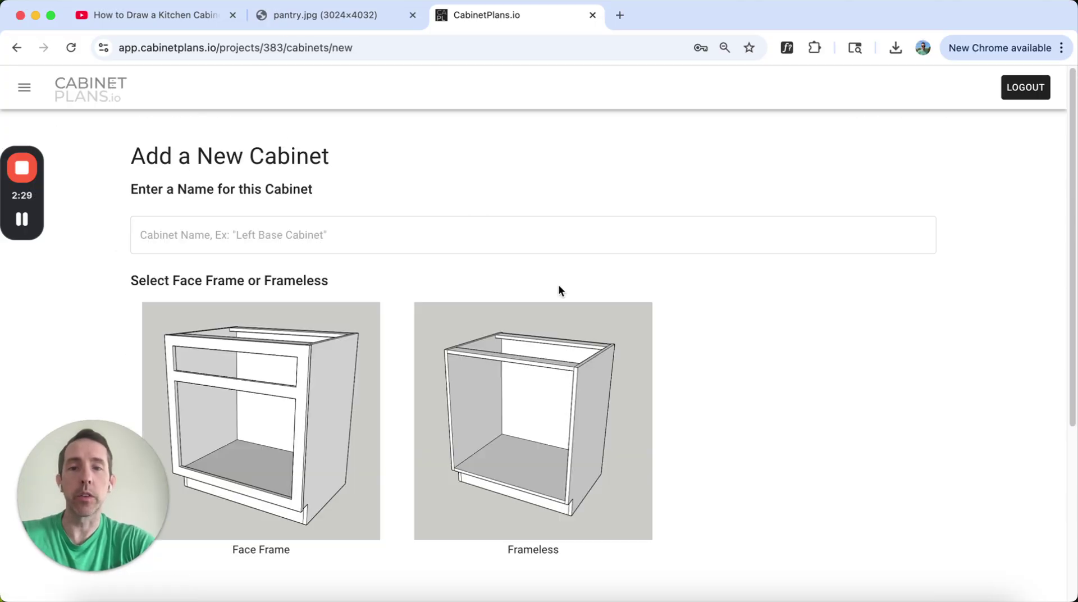
click(505, 247)
text(Bottom Right)
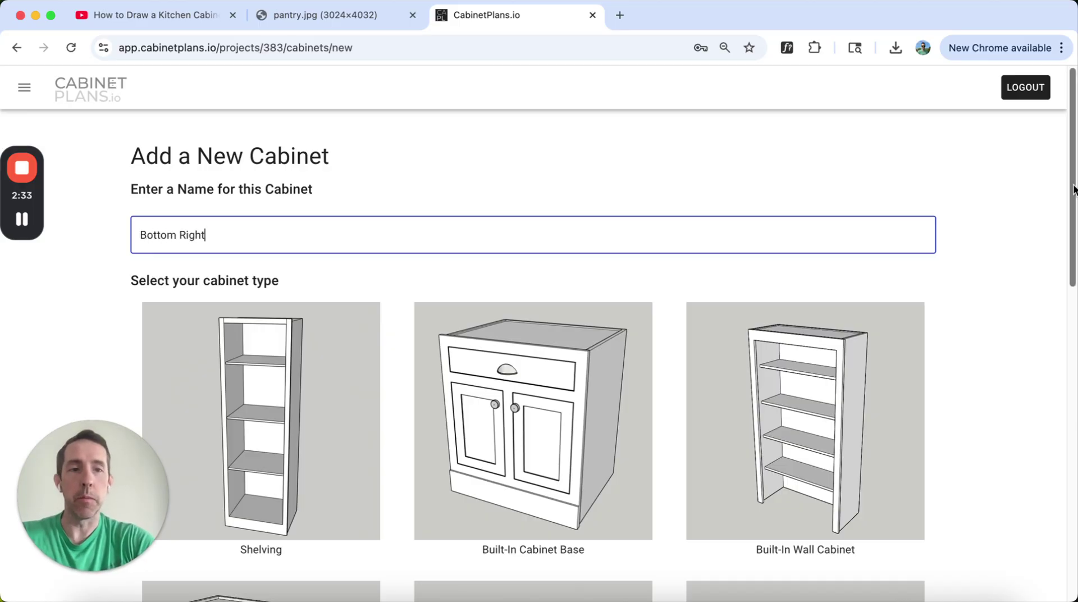
scroll(1059, 306, down, 15)
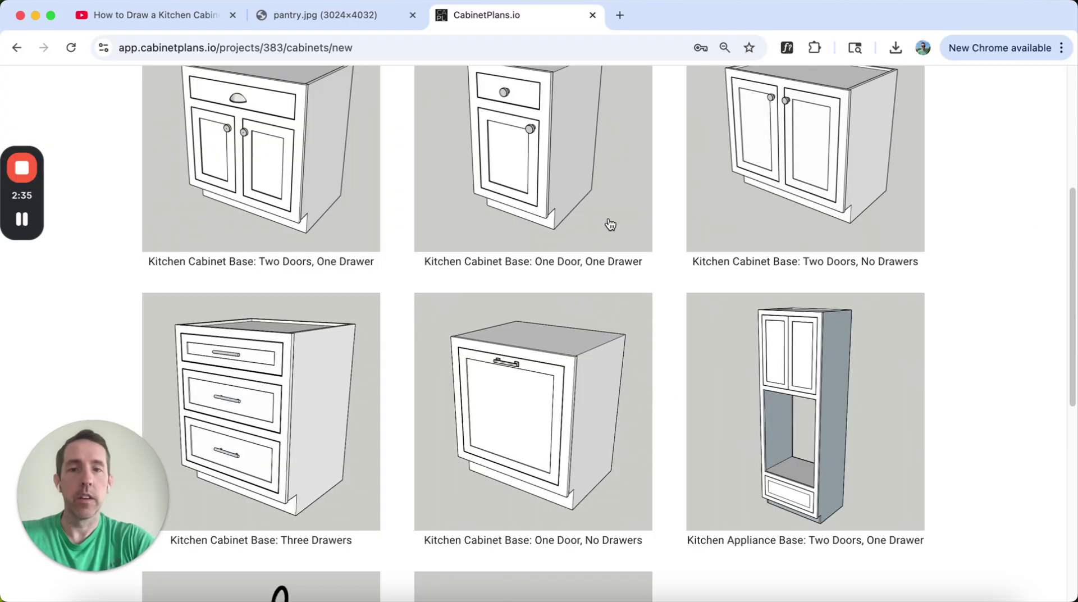
click(617, 216)
- Give Bottom Right a 24-inch width, save it, and return to the project
click(354, 386)
text(2)
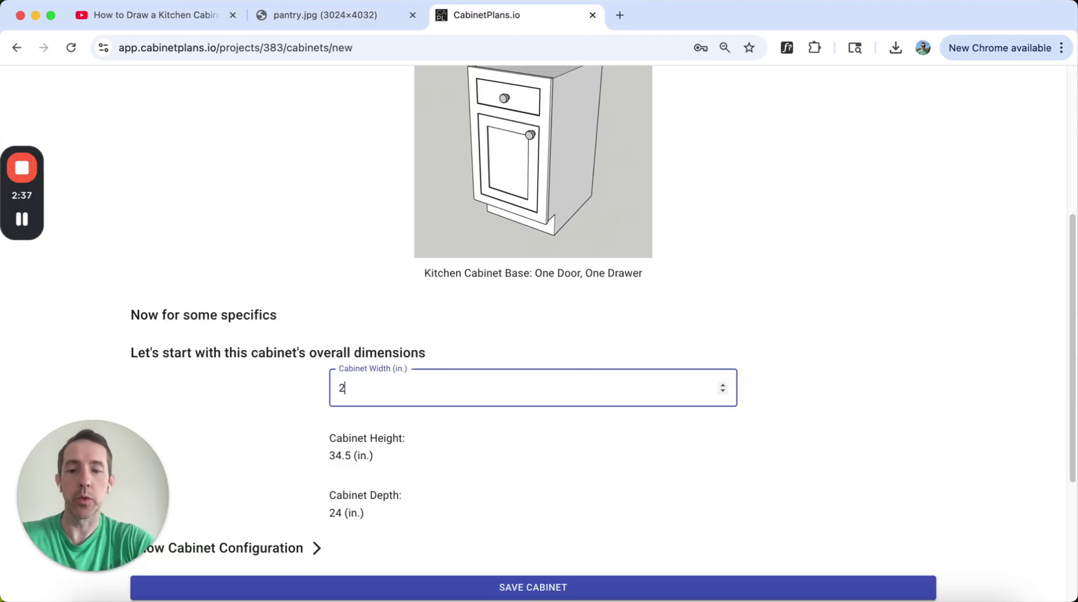
text(4)
click(580, 586)
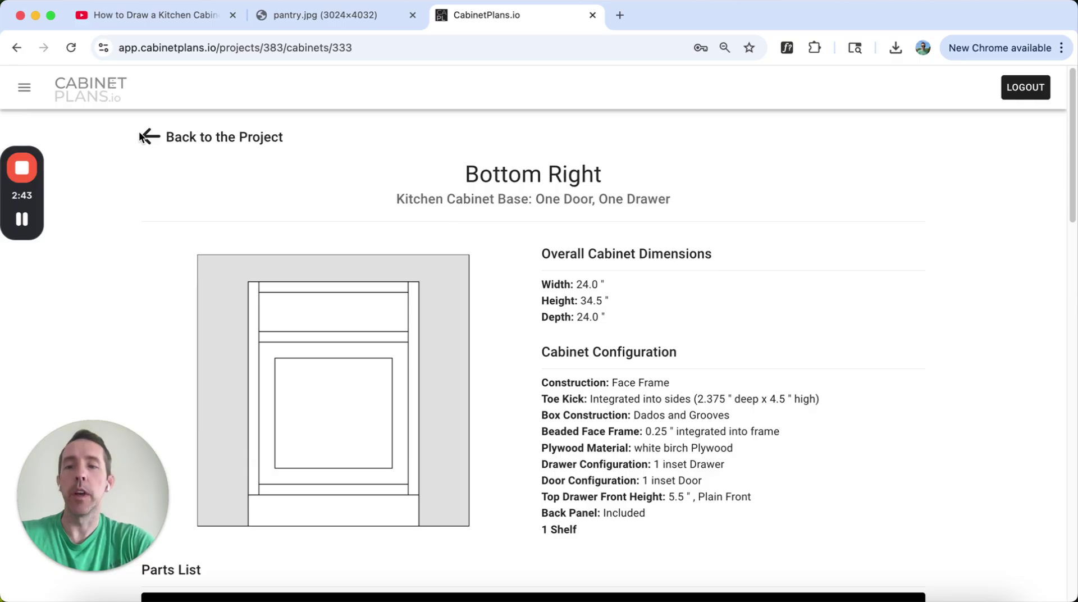
click(152, 138)
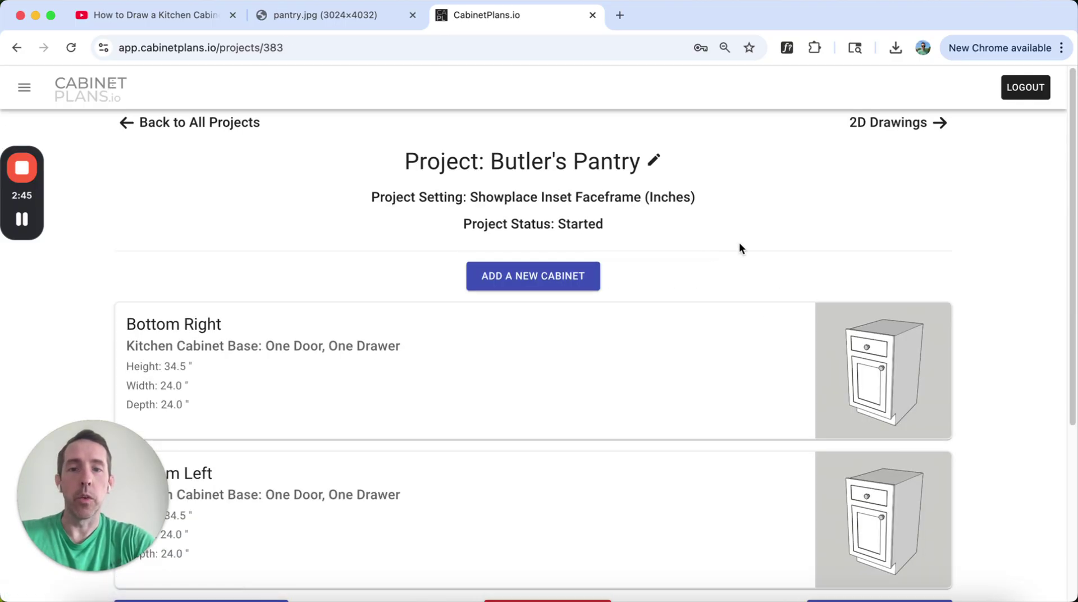
- Start a third cabinet named Upper Left as a Kitchen Wall Cabinet: Stacked One Door
click(567, 276)
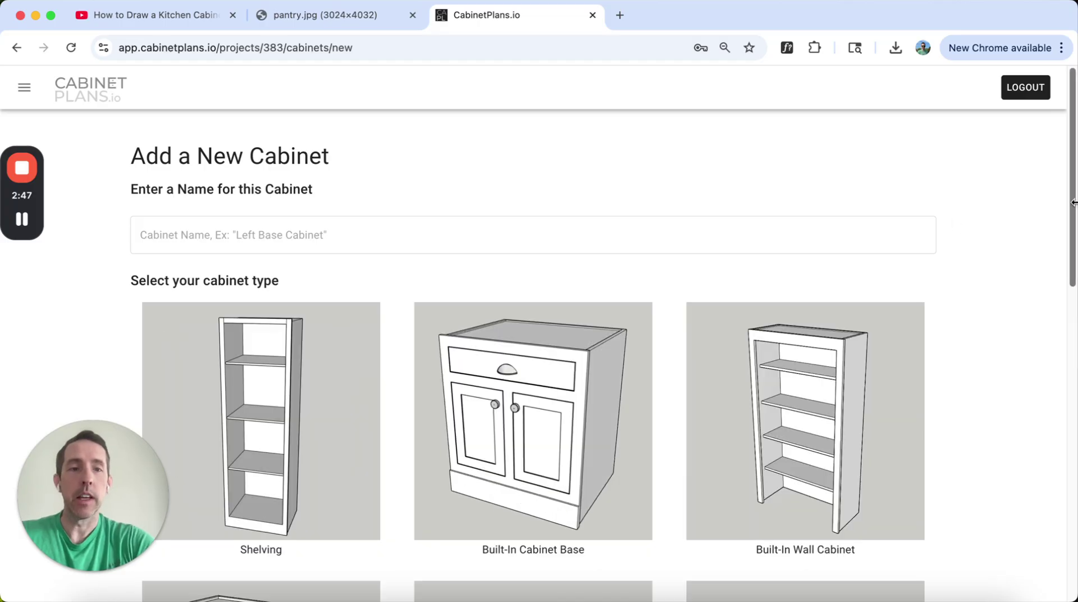
click(729, 241)
text(Upper Left)
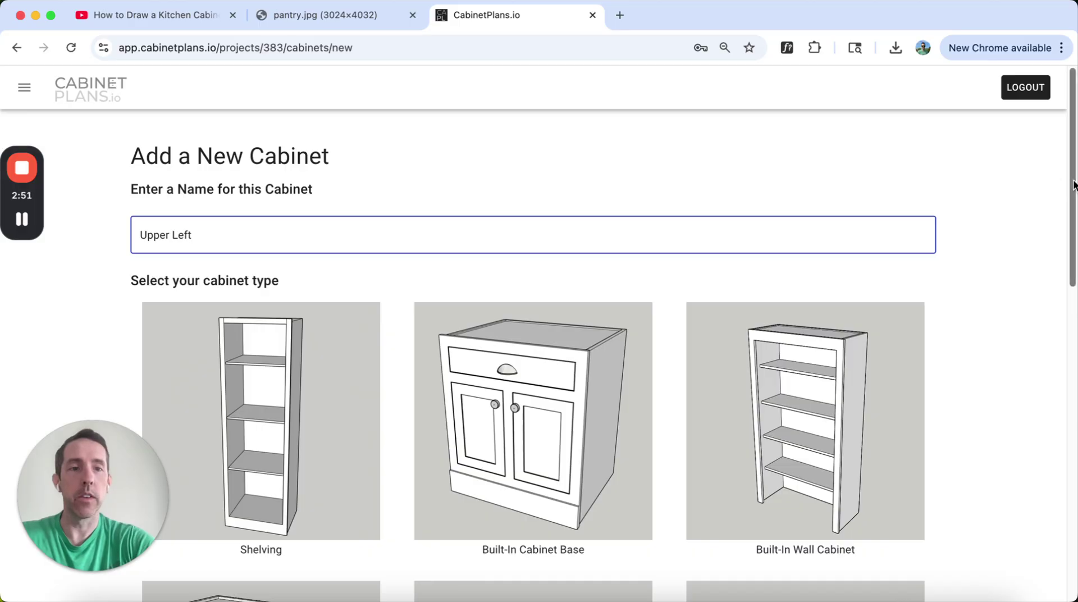
drag(1070, 186, 1065, 381)
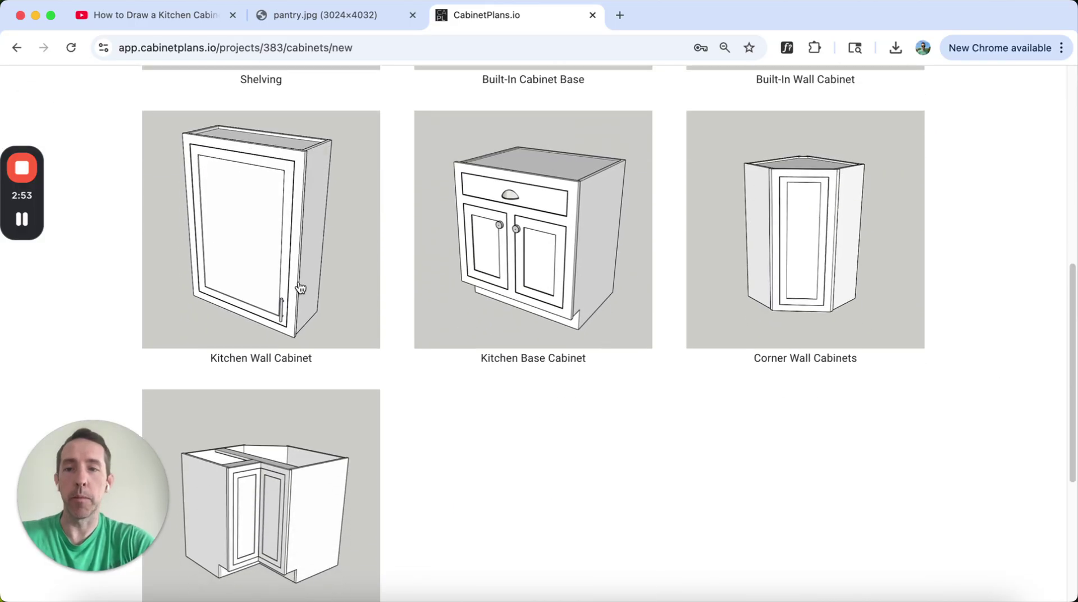
click(257, 236)
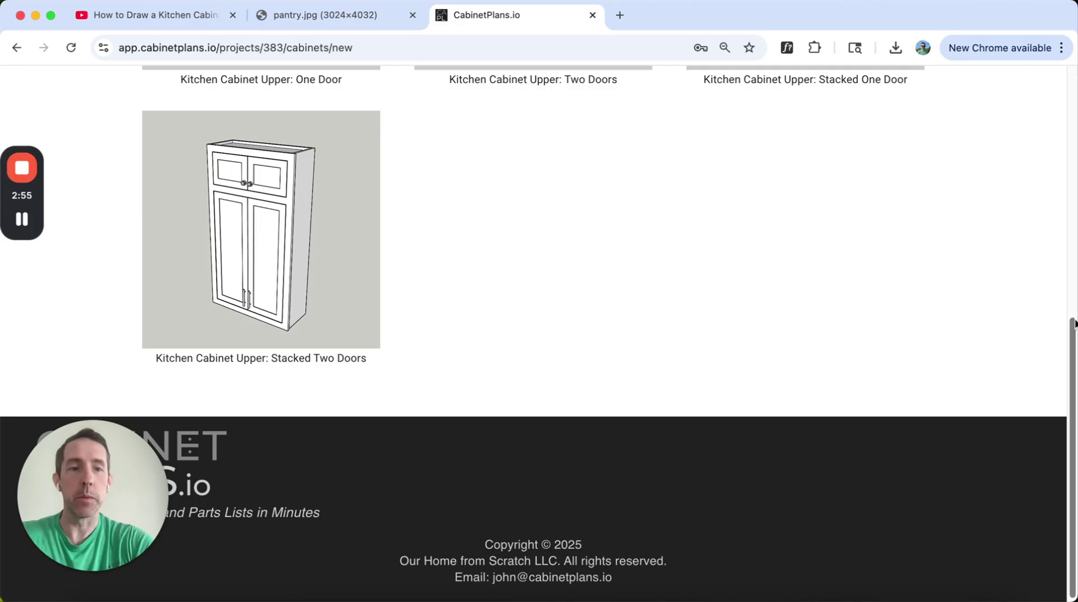
drag(1072, 331, 1067, 284)
click(797, 214)
- Enter Upper Left dimensions of 24 wide, 48 high and 14 deep
click(503, 339)
text(24)
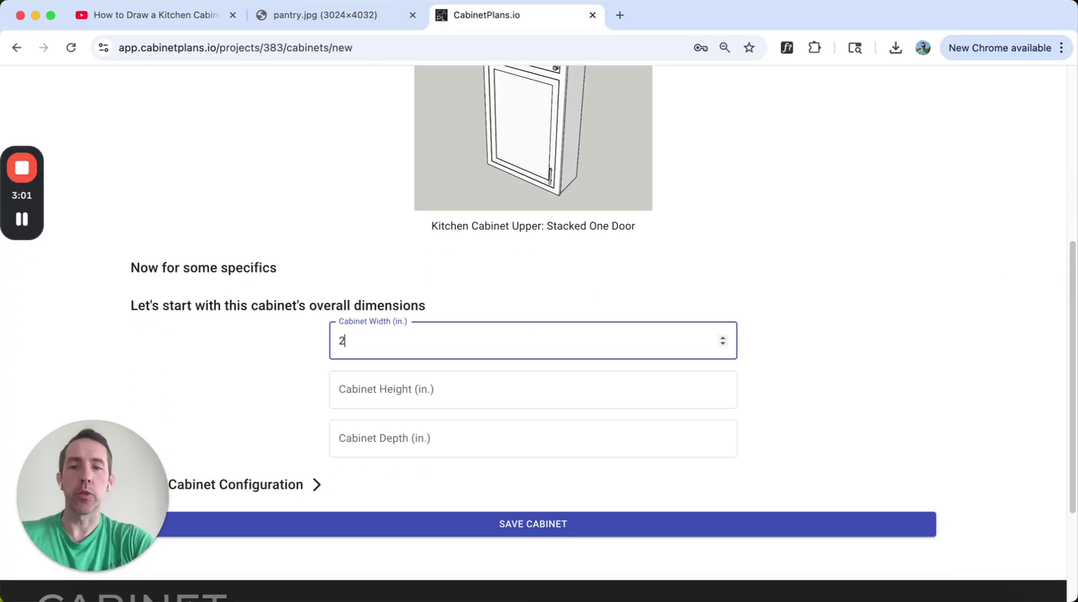
click(451, 394)
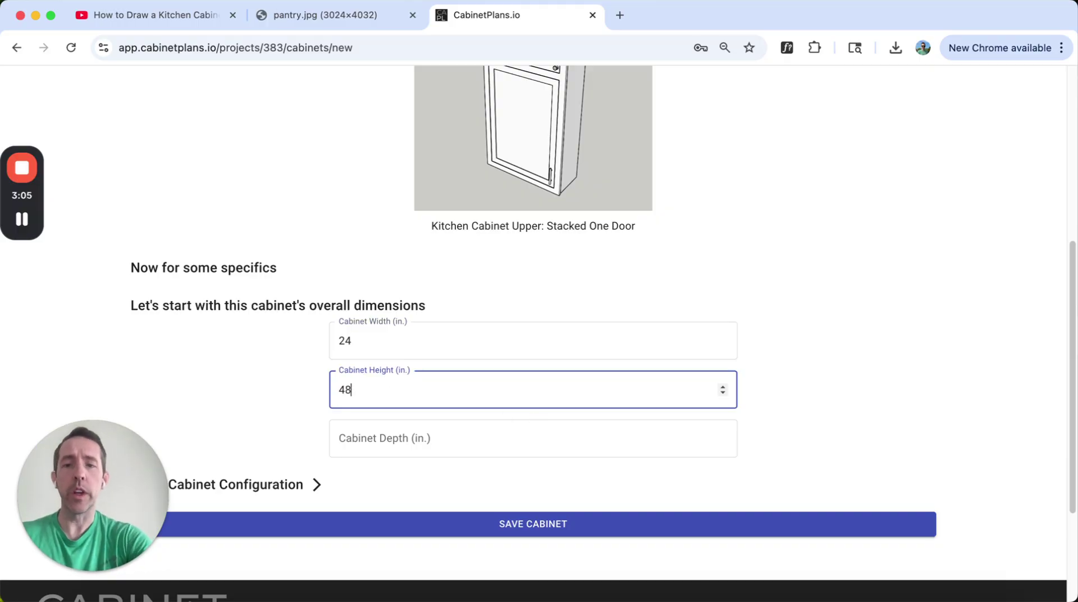
click(502, 451)
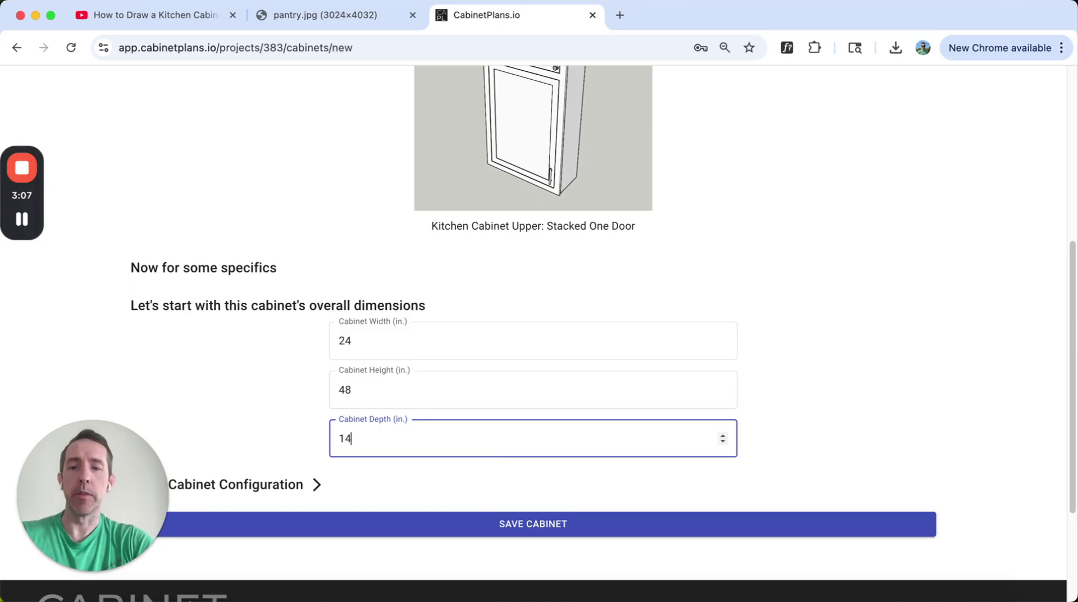
drag(1069, 274, 1061, 329)
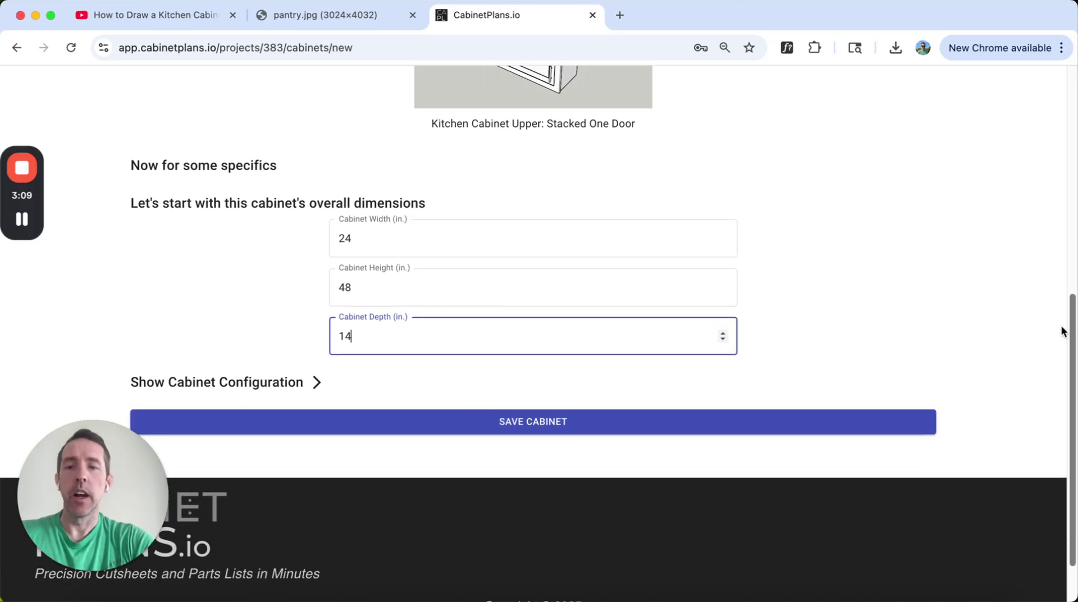
- Set the lower door height to 31.5 inches and save the Upper Left cabinet
click(318, 384)
drag(1073, 247, 1070, 414)
drag(383, 366, 302, 365)
text(31.5)
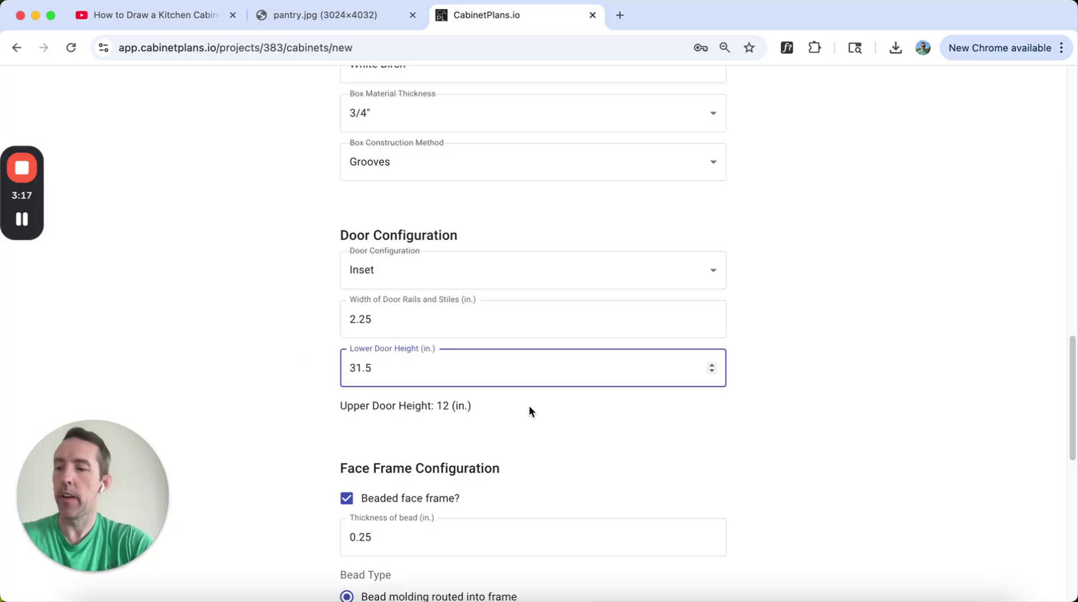
drag(1074, 366, 1073, 458)
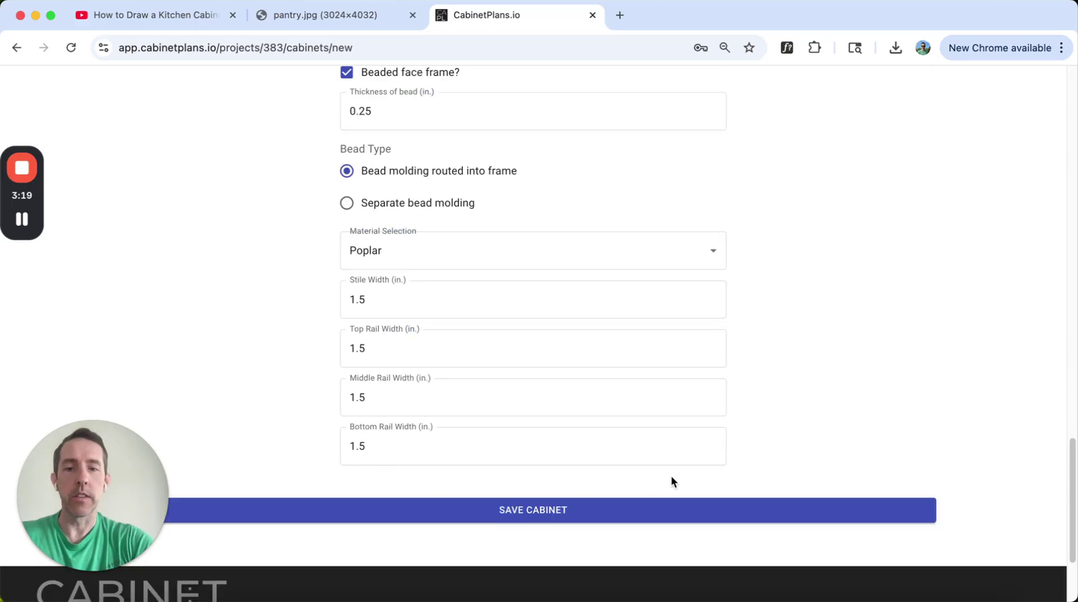
click(635, 511)
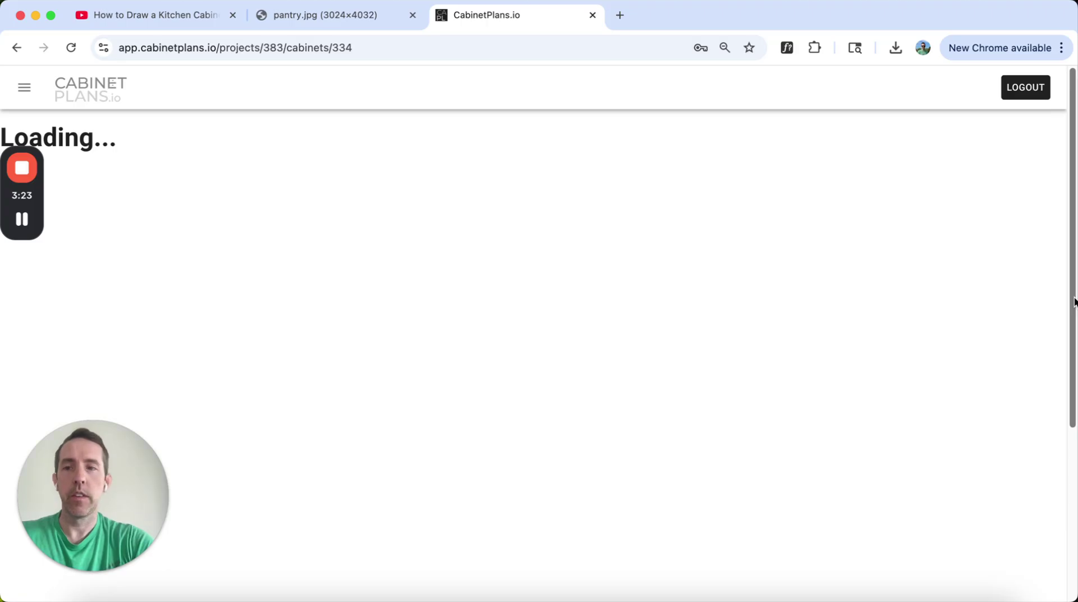
- Start a new cabinet named Upper Right as a Kitchen Wall Cabinet: Stacked One Door
click(149, 138)
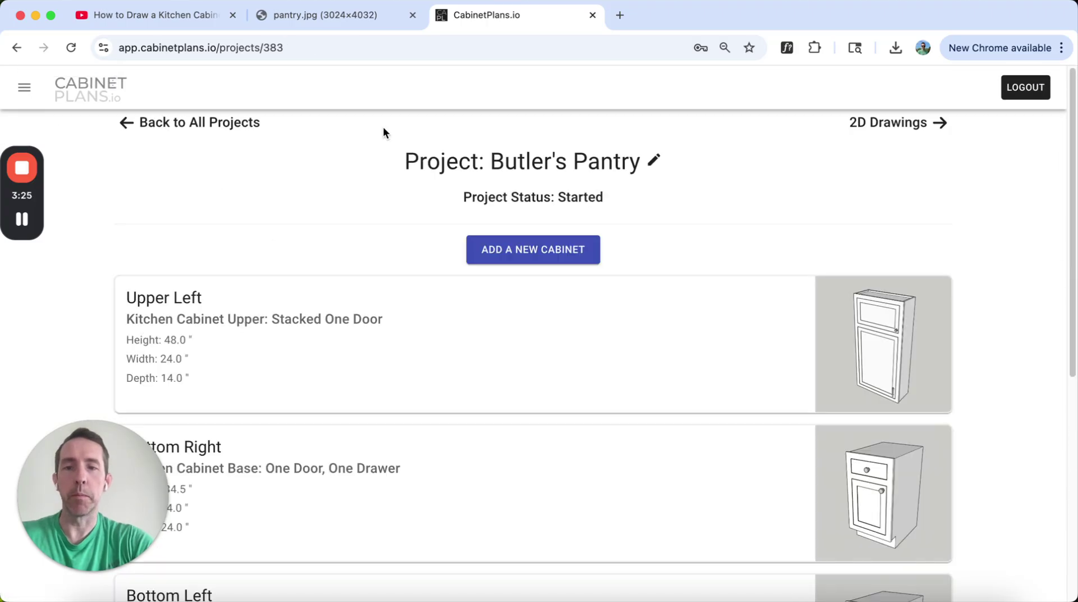
click(519, 277)
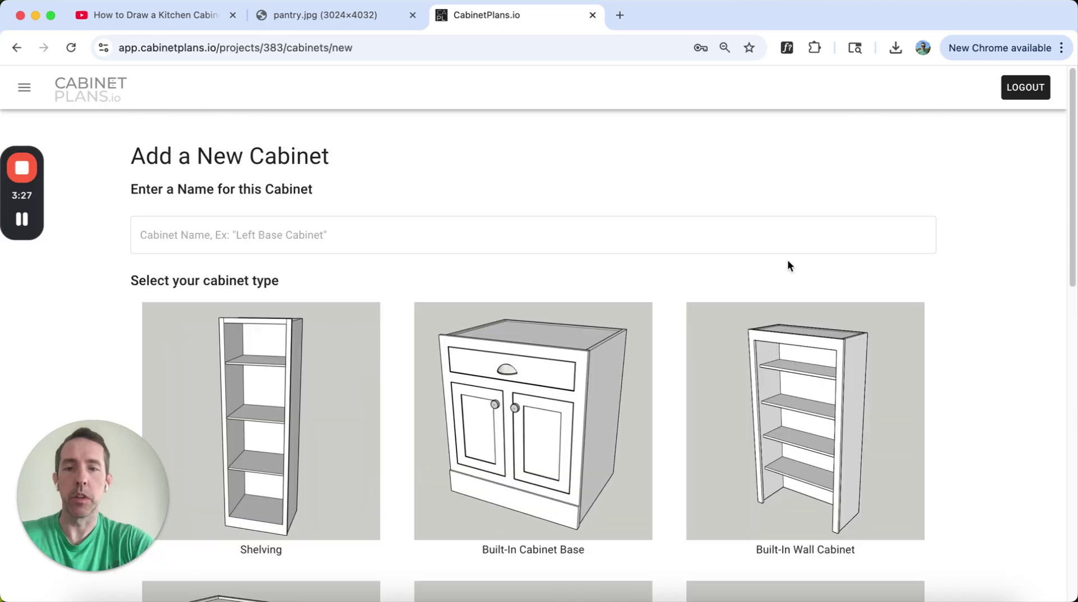
click(669, 228)
text(BHo)
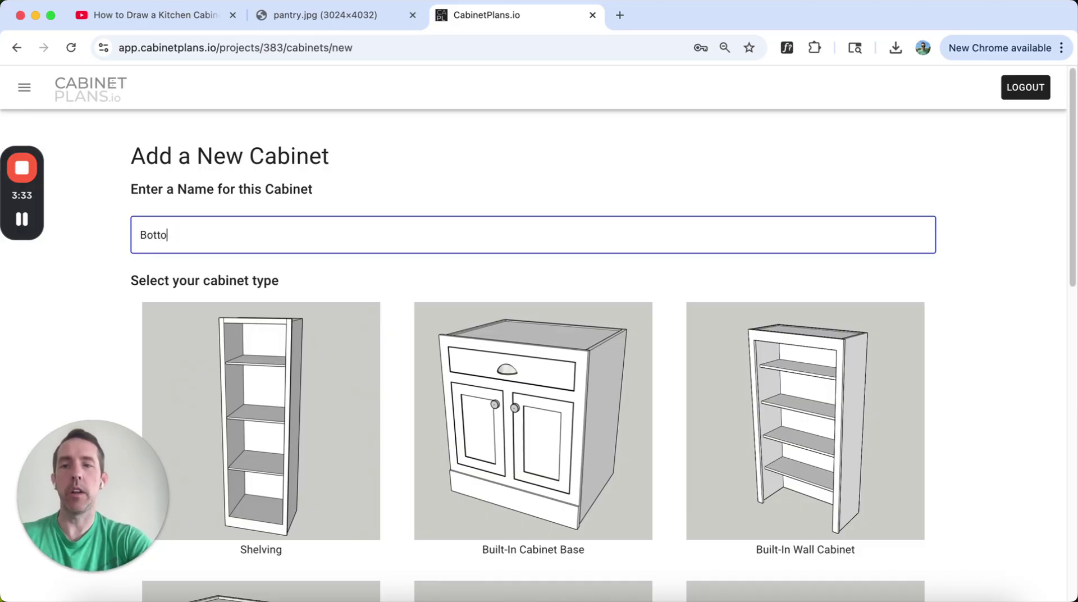
key(BackSpace)
key(BackSpace)
key(BackSpace)
key(BackSpace)
key(BackSpace)
text(Upper Right)
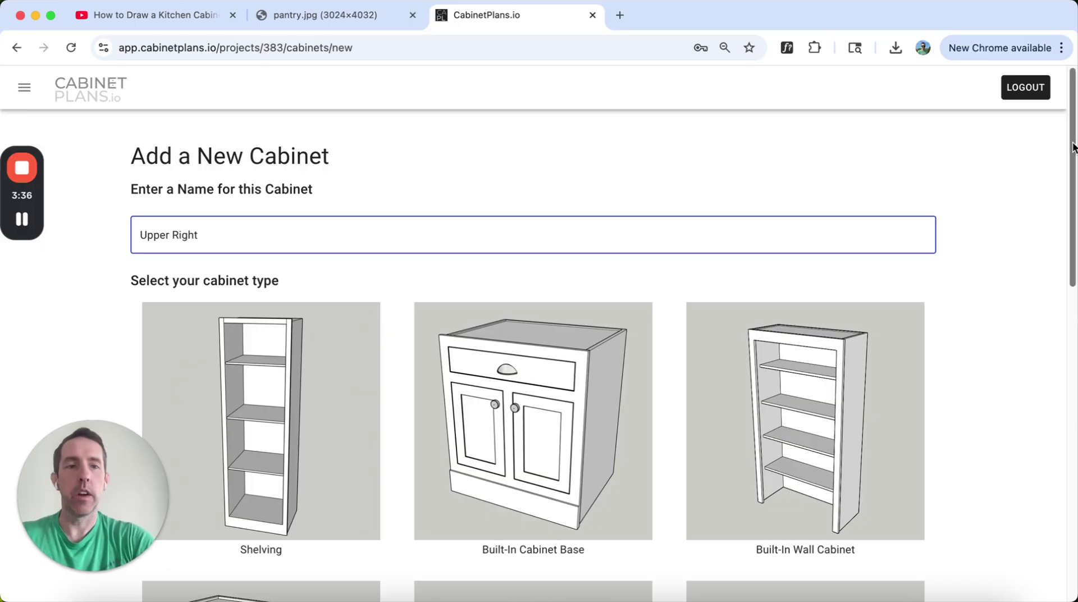
drag(1072, 144, 1072, 306)
click(234, 346)
click(859, 115)
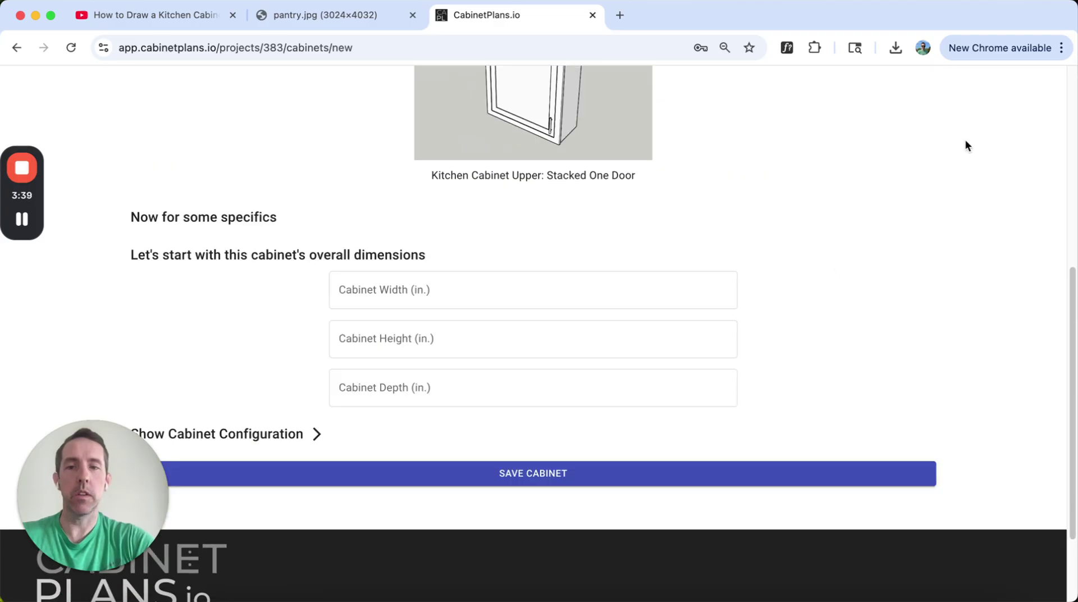
- Enter Upper Right dimensions of 24 wide, 48 high and 14 deep
click(546, 287)
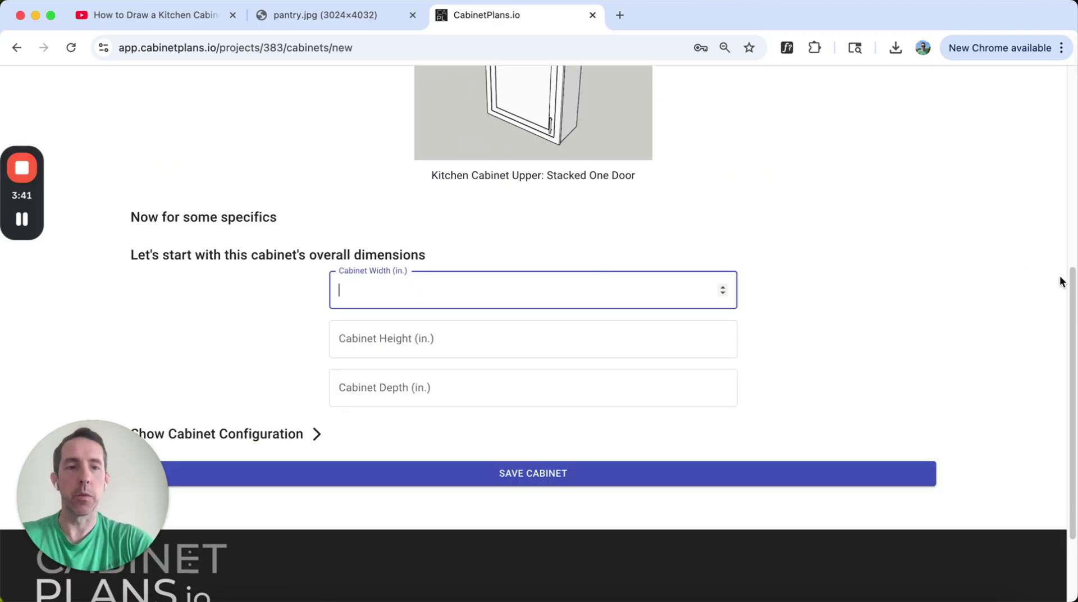
drag(1066, 281, 1038, 287)
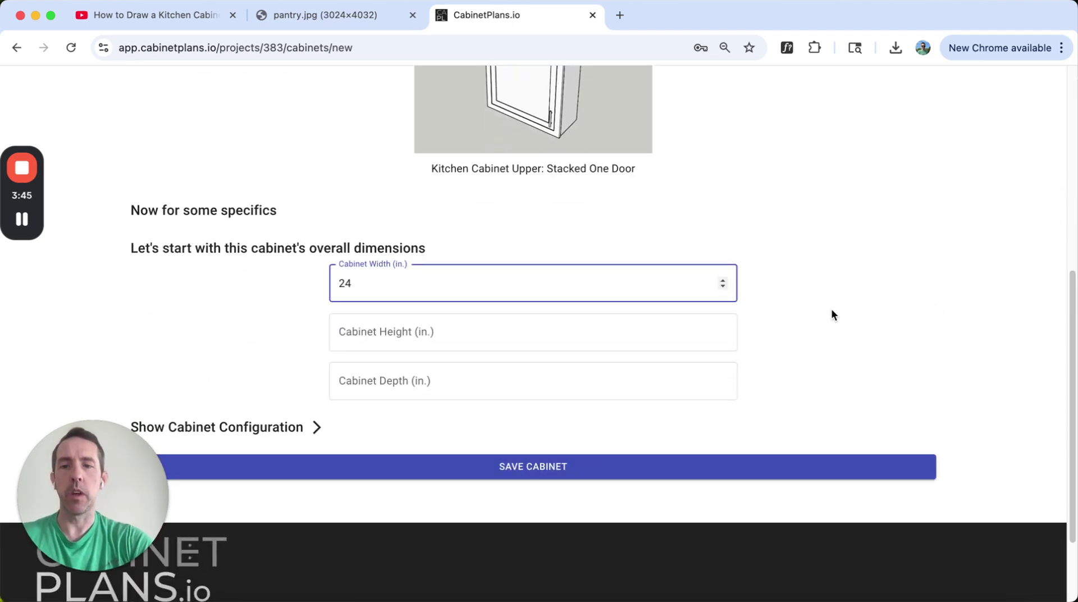
click(641, 330)
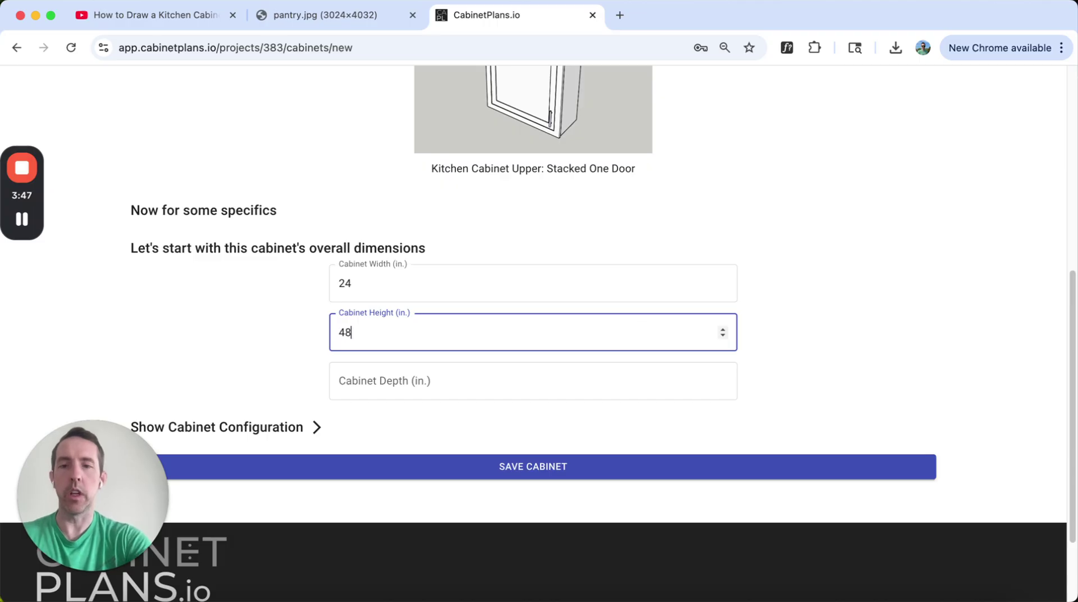
click(607, 378)
text(14)
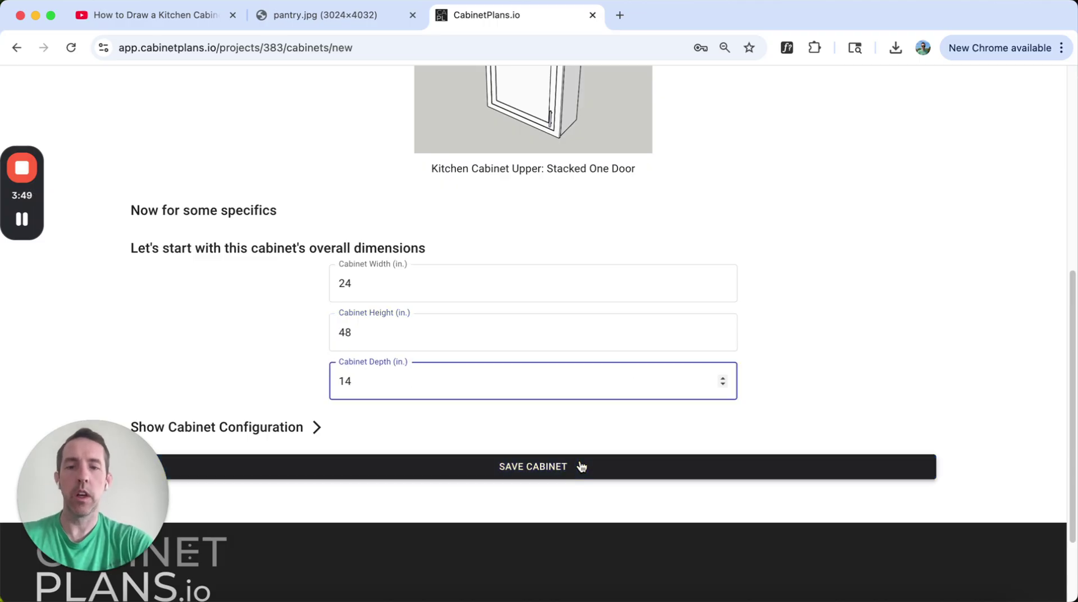
- Set the lower door height to 31.5 inches, leaving a 12-inch upper door, and save
click(313, 427)
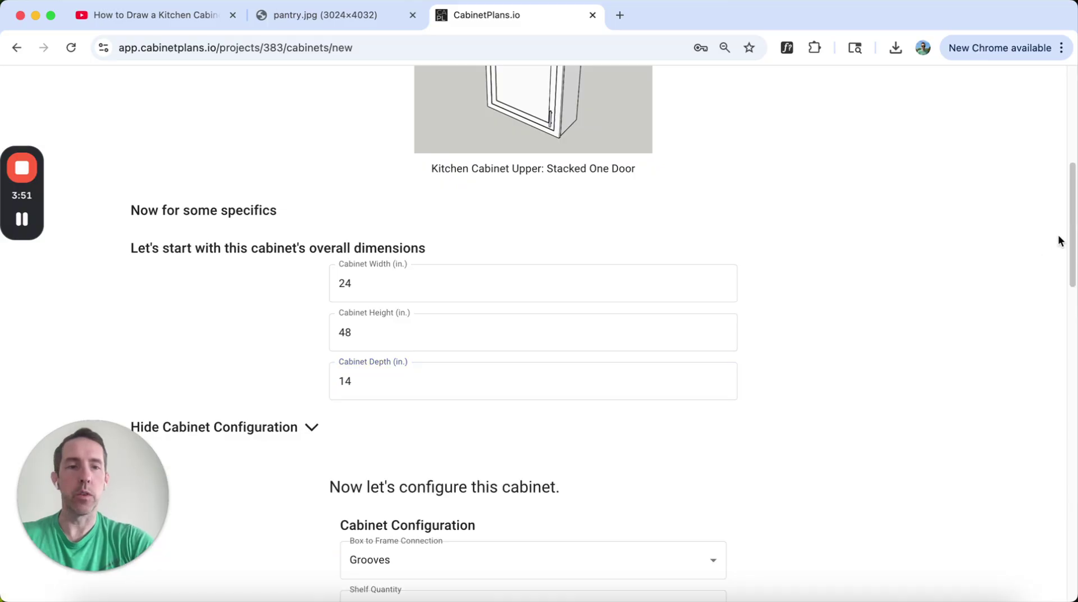
drag(1069, 238, 1052, 447)
drag(376, 245, 335, 240)
text(31.5)
mouse_move(1068, 383)
mouse_down()
mouse_move(1069, 403)
mouse_move(1065, 392)
mouse_up()
drag(485, 247, 321, 245)
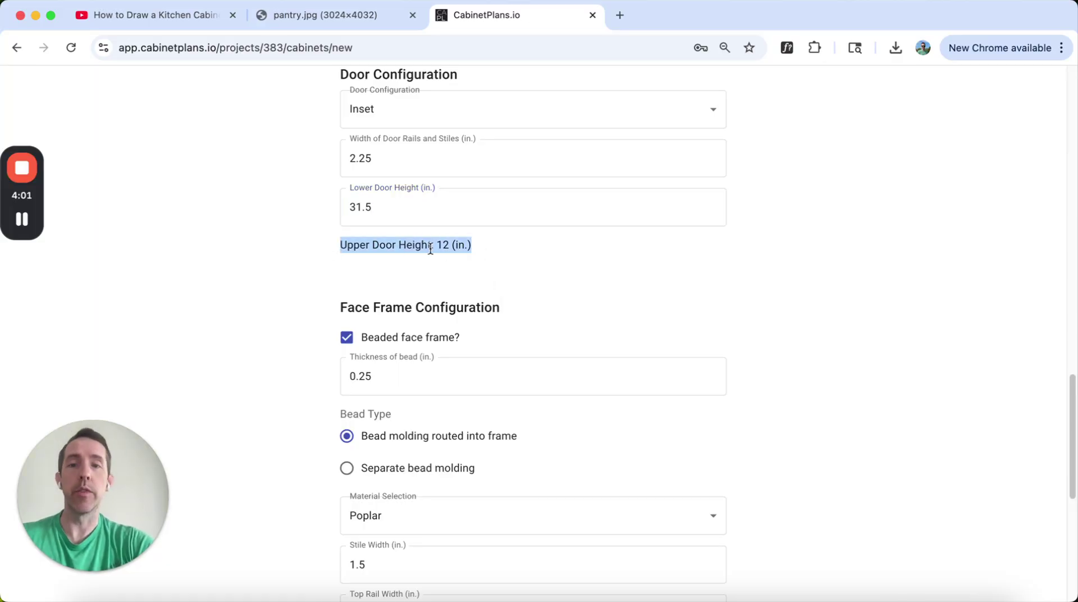
scroll(1068, 433, down, 6)
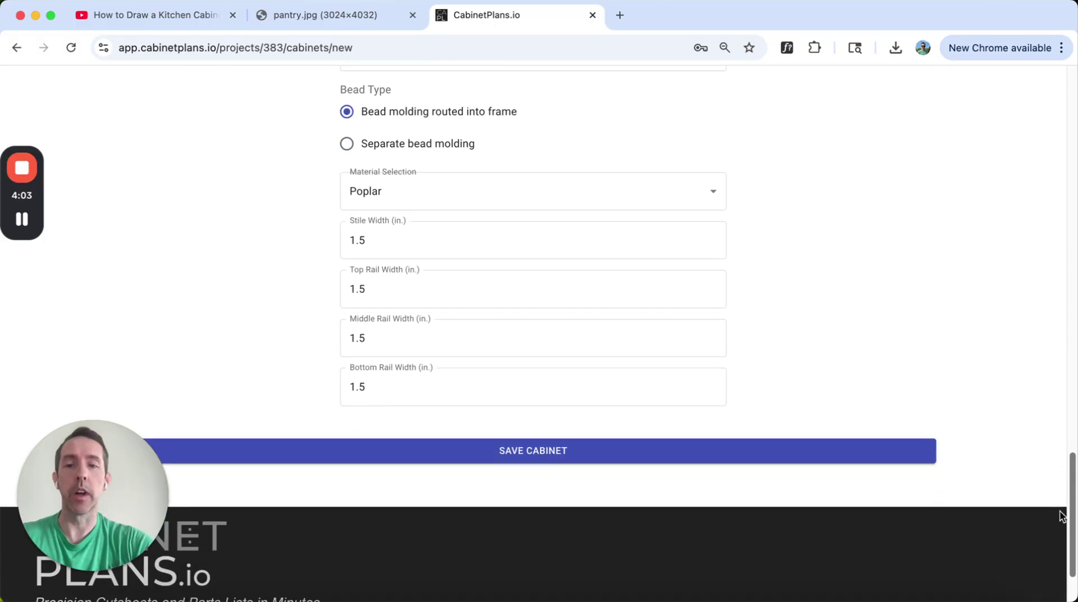
click(588, 453)
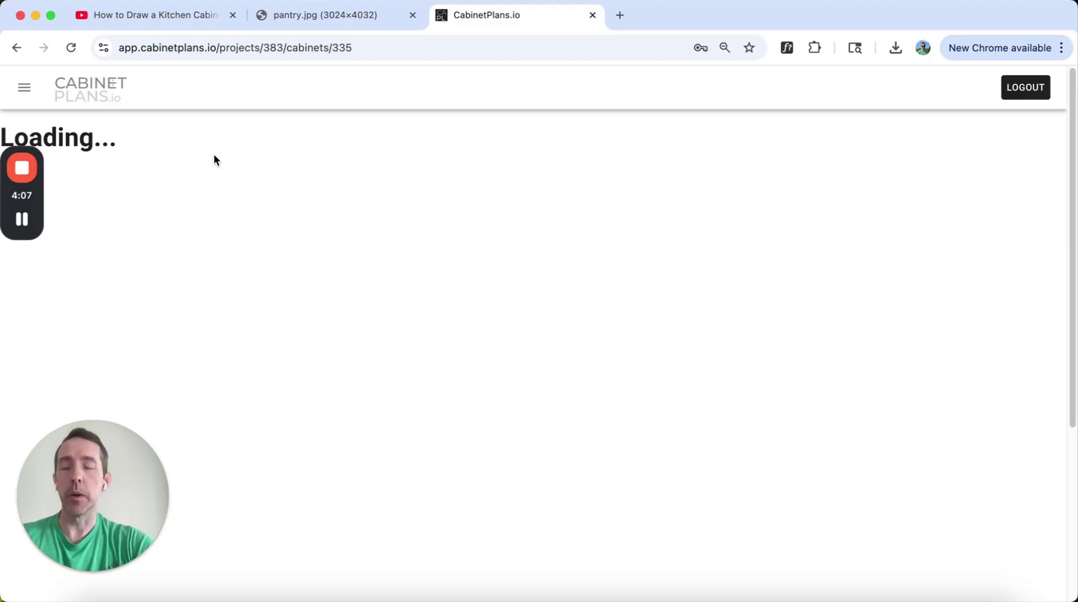
- Start a new cabinet named Upper Middle as a Kitchen Wall Cabinet with two doors
click(149, 137)
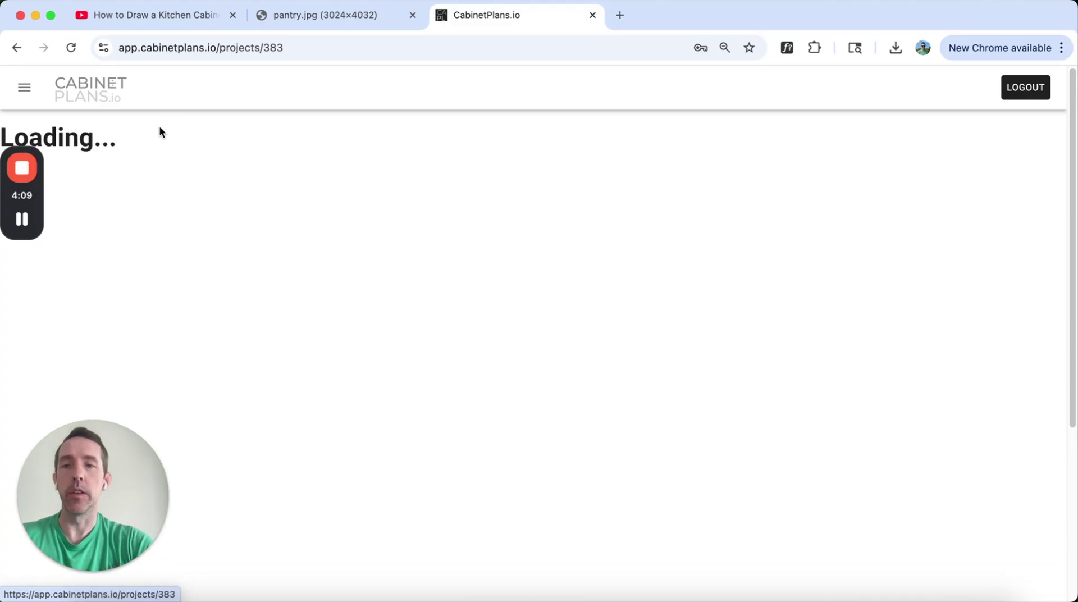
click(557, 269)
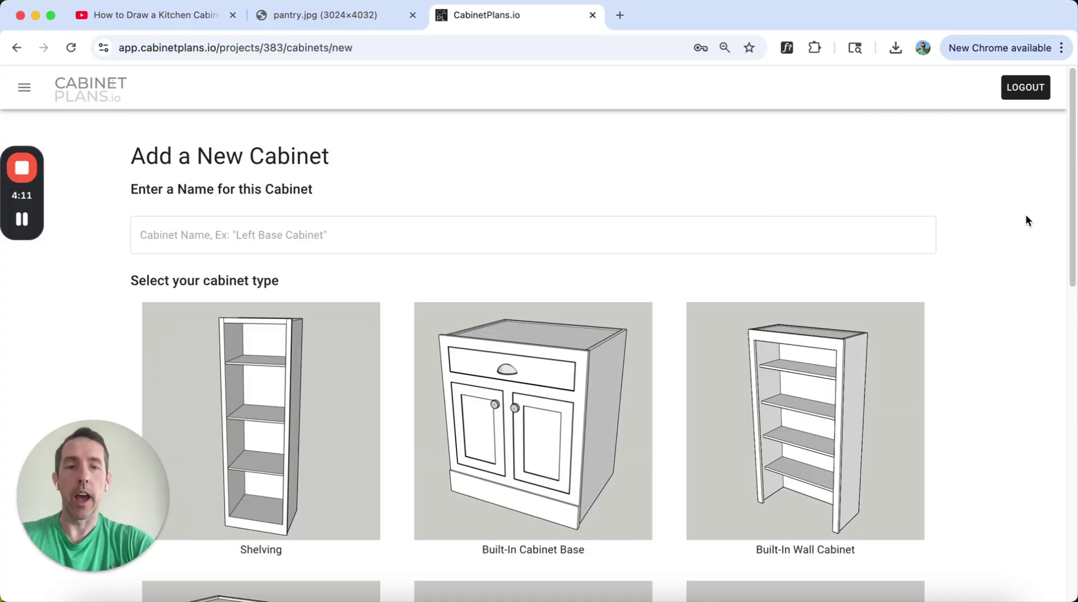
click(575, 238)
text(Upper Middkle)
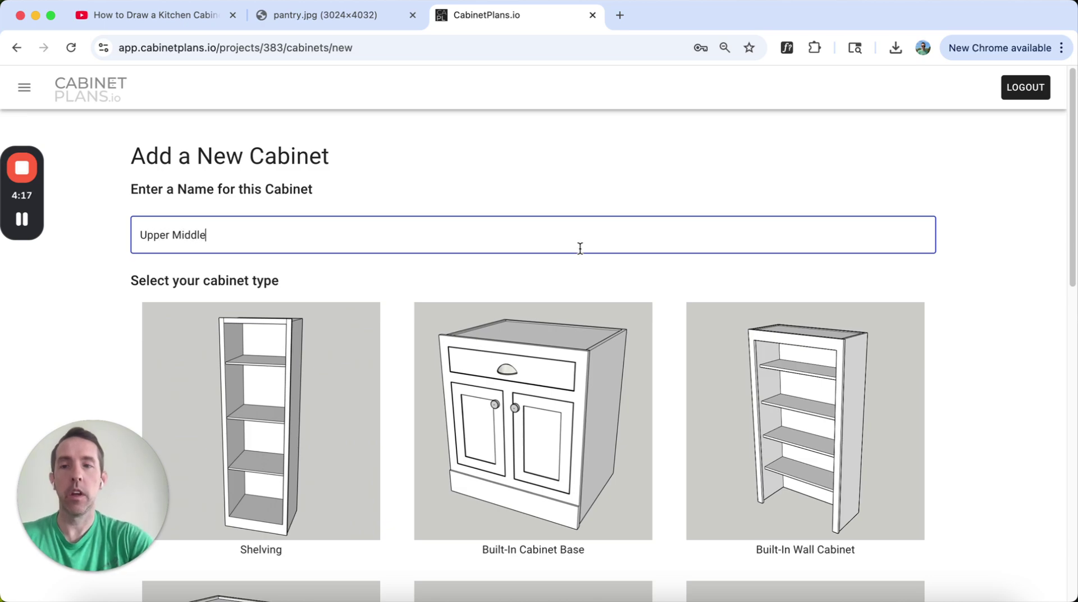
drag(1071, 232, 1065, 395)
click(281, 344)
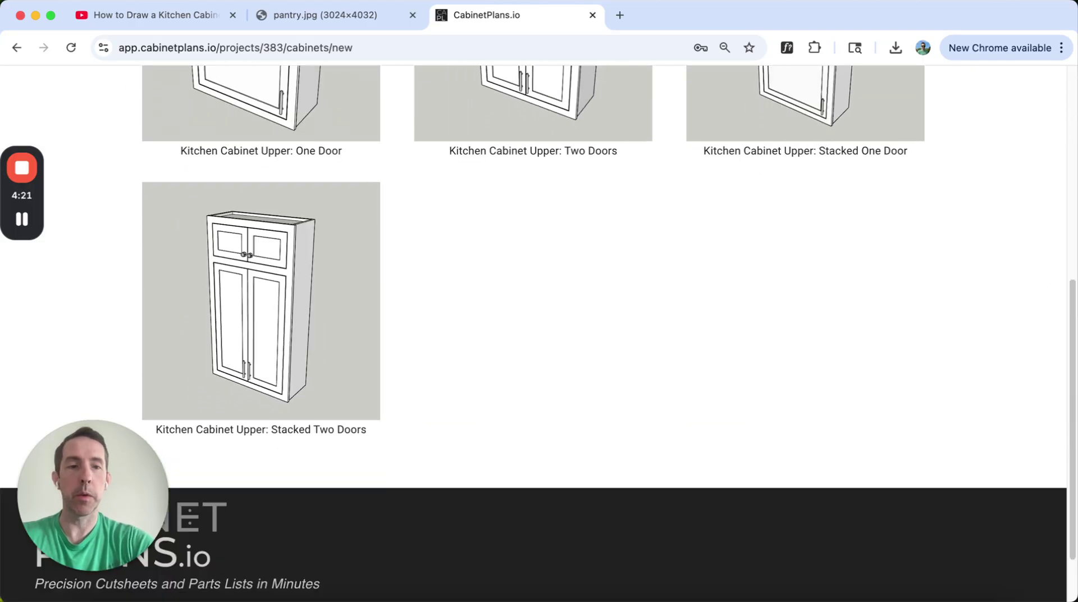
drag(1075, 324, 1054, 212)
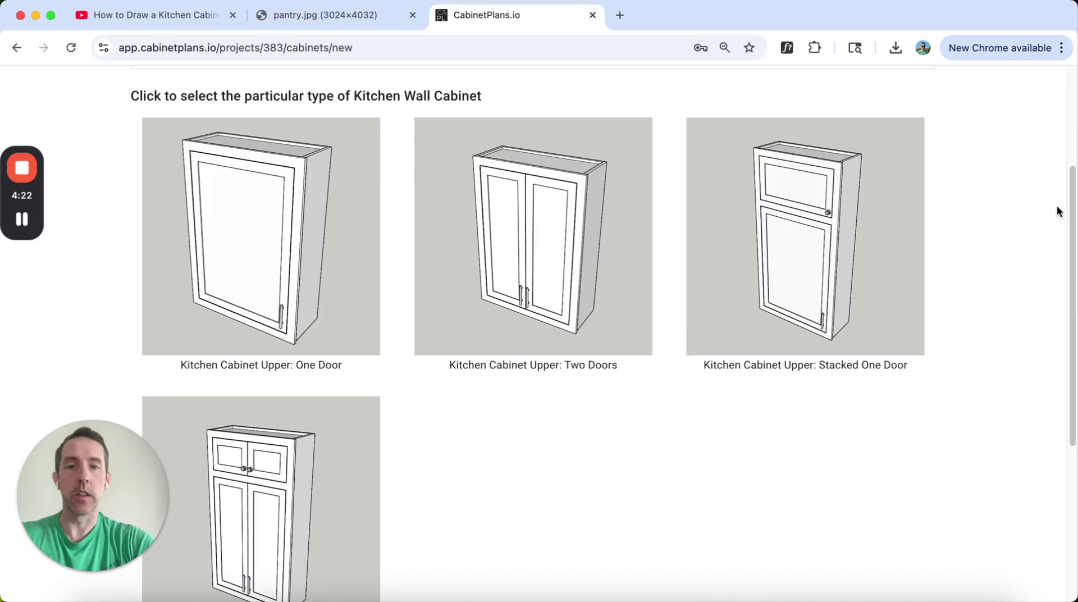
click(523, 258)
- Enter Upper Middle dimensions of 24 wide, 36 high and 14 deep, and save it
drag(1074, 185, 1073, 282)
click(585, 306)
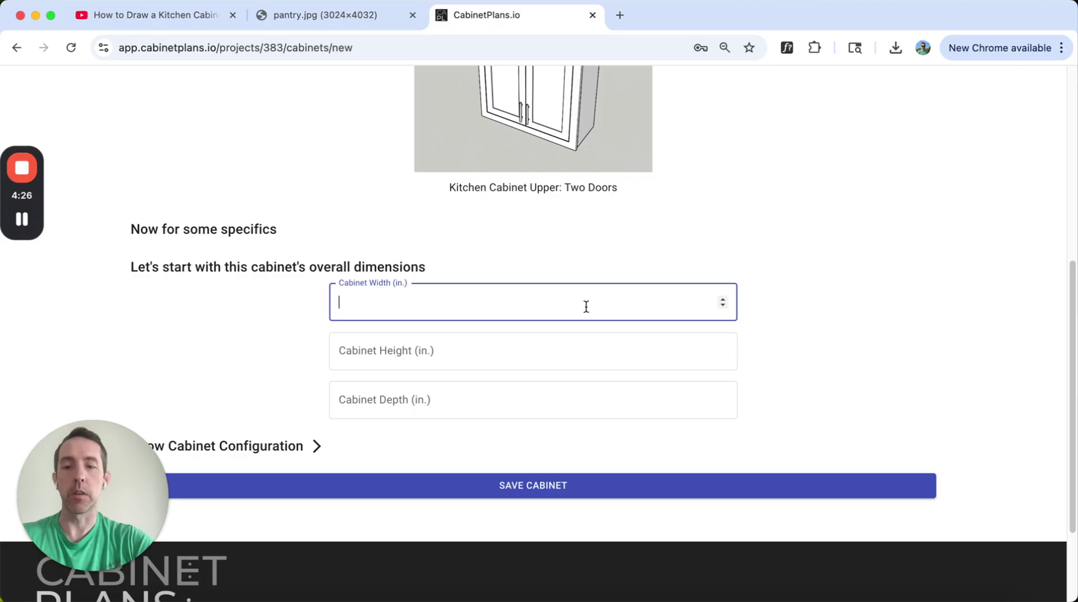
click(497, 357)
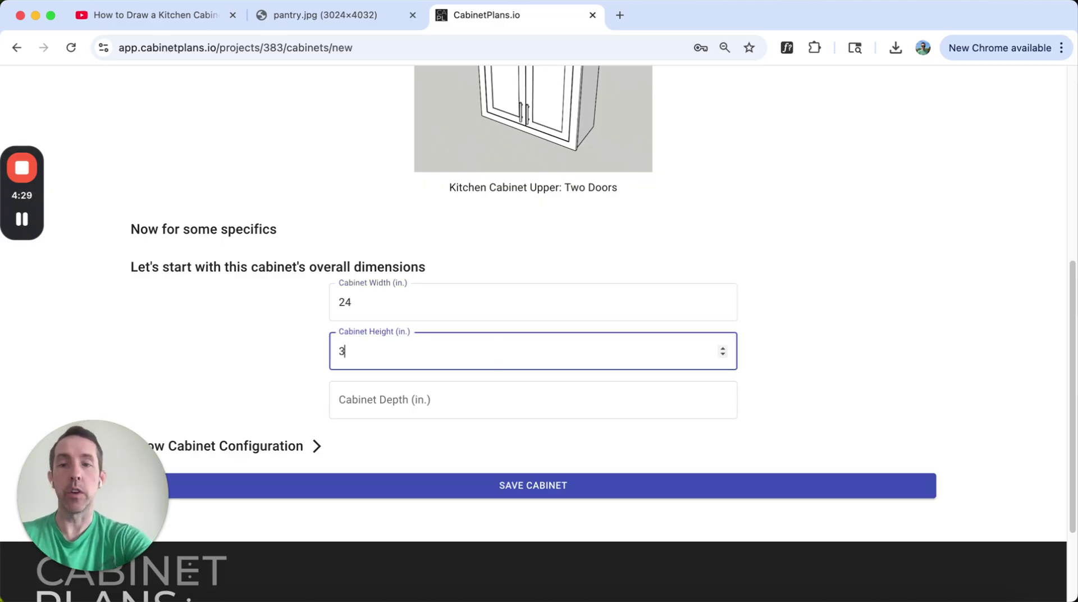
click(443, 401)
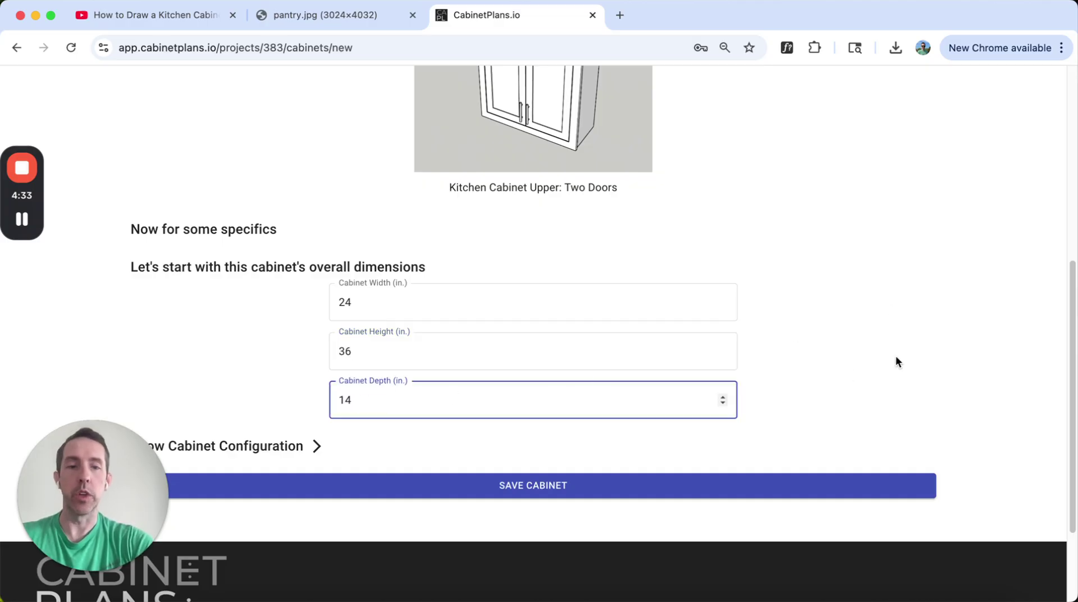
scroll(786, 382, down, 2)
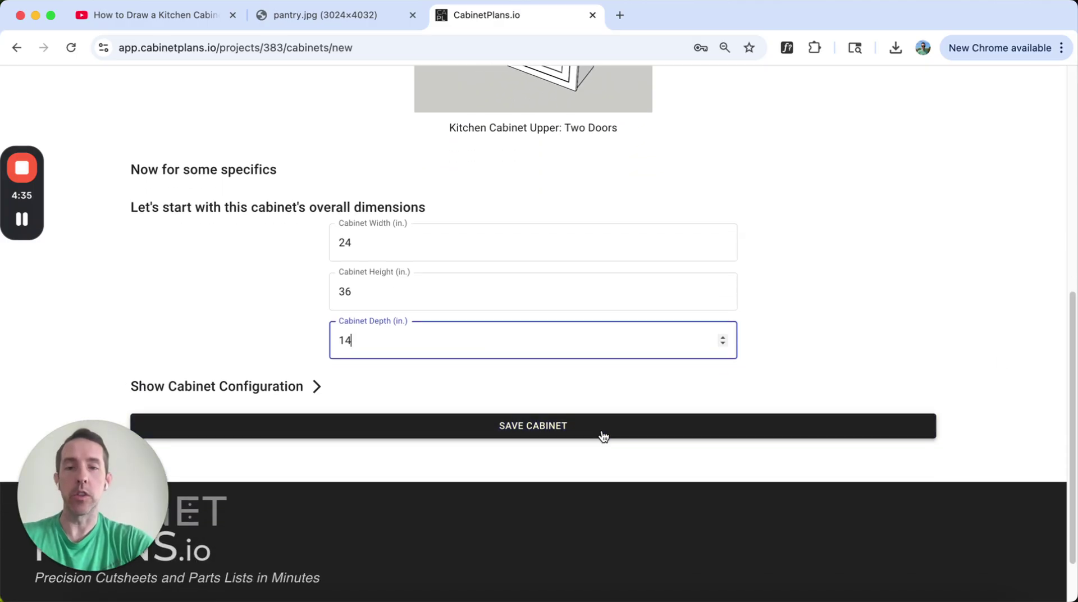
click(602, 435)
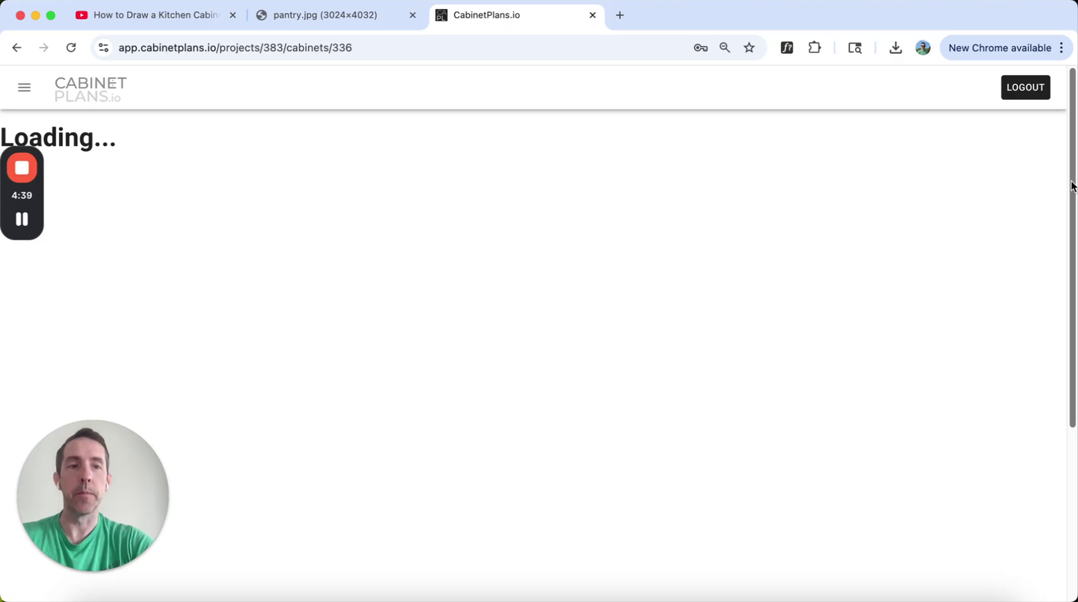
- Return to the Butler's Pantry project and scroll through its five cabinet cards
click(146, 138)
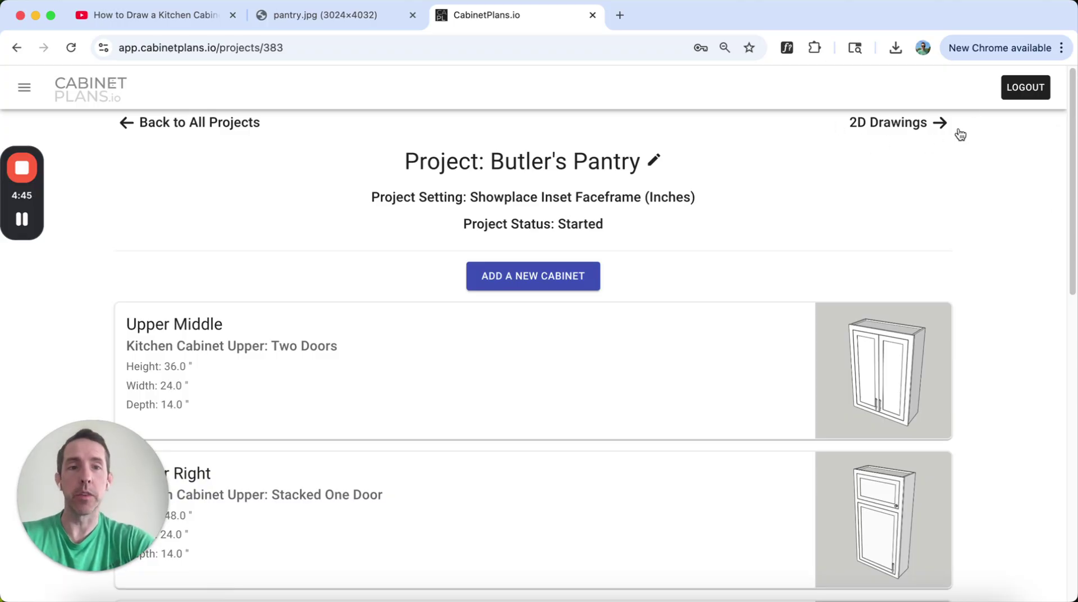
drag(1072, 133, 1032, 433)
scroll(1034, 193, up, 10)
scroll(1005, 240, down, 10)
scroll(1008, 412, up, 1)
scroll(1008, 406, down, 2)
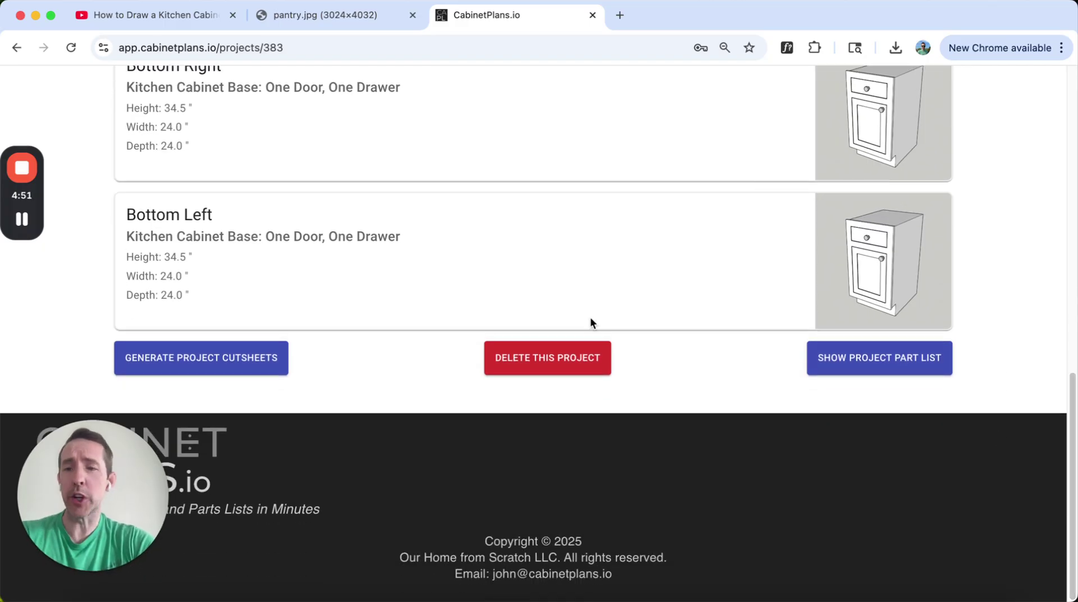
drag(1075, 371, 1052, 101)
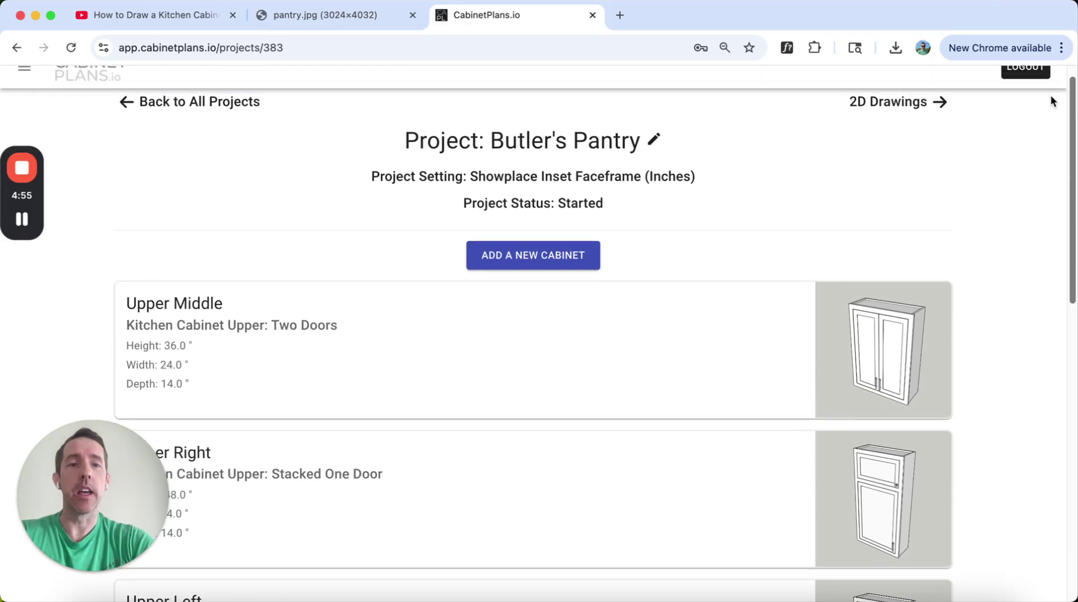
- In the Wall 1 drawing, set wall height to 108 with centered cabinet alignment, and apply
click(941, 112)
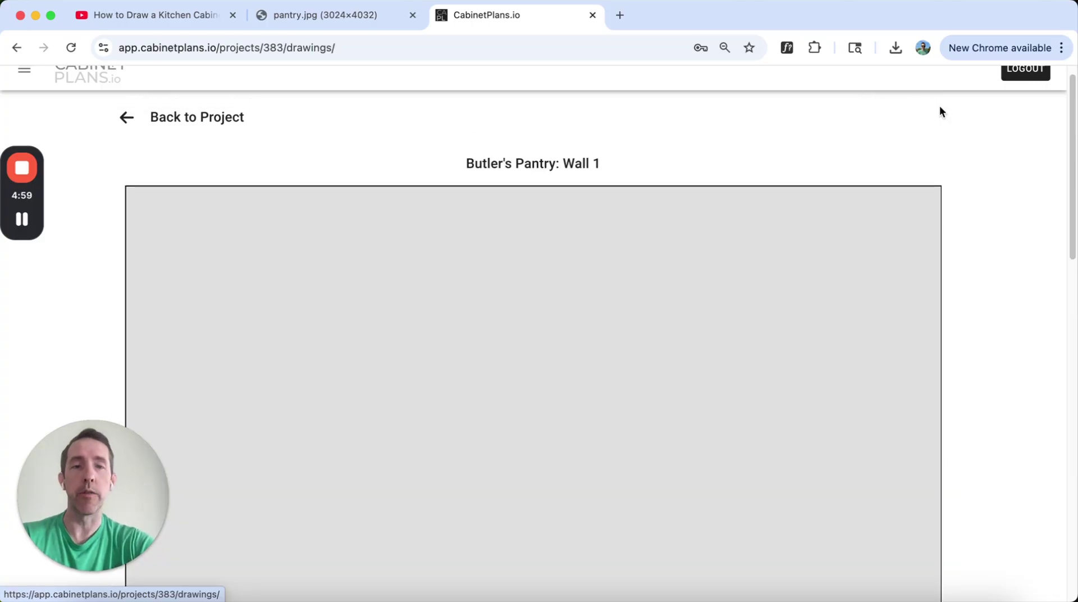
drag(1072, 125, 1038, 369)
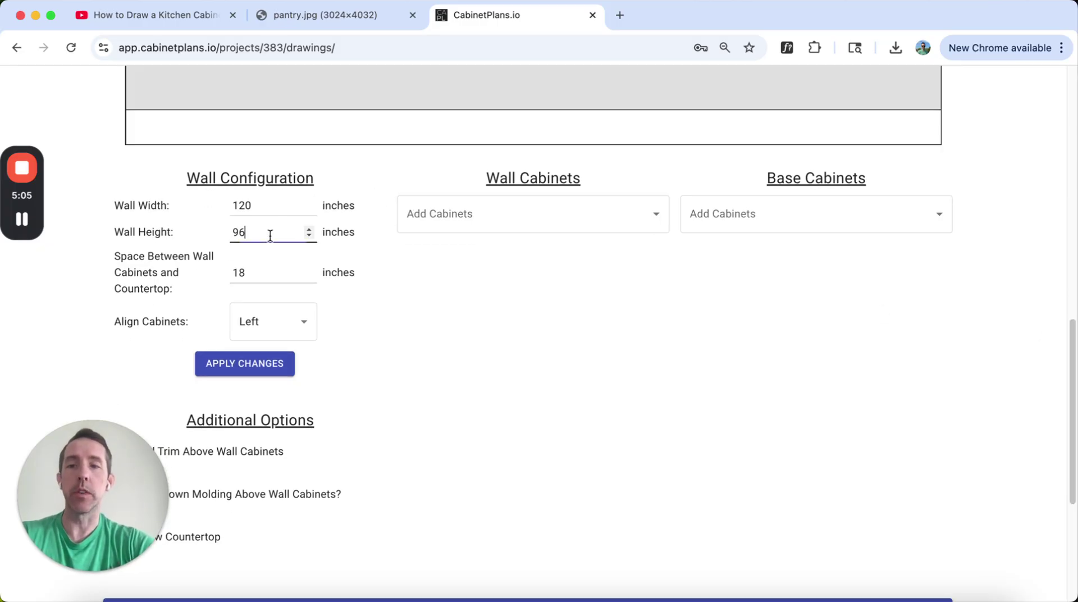
text(108)
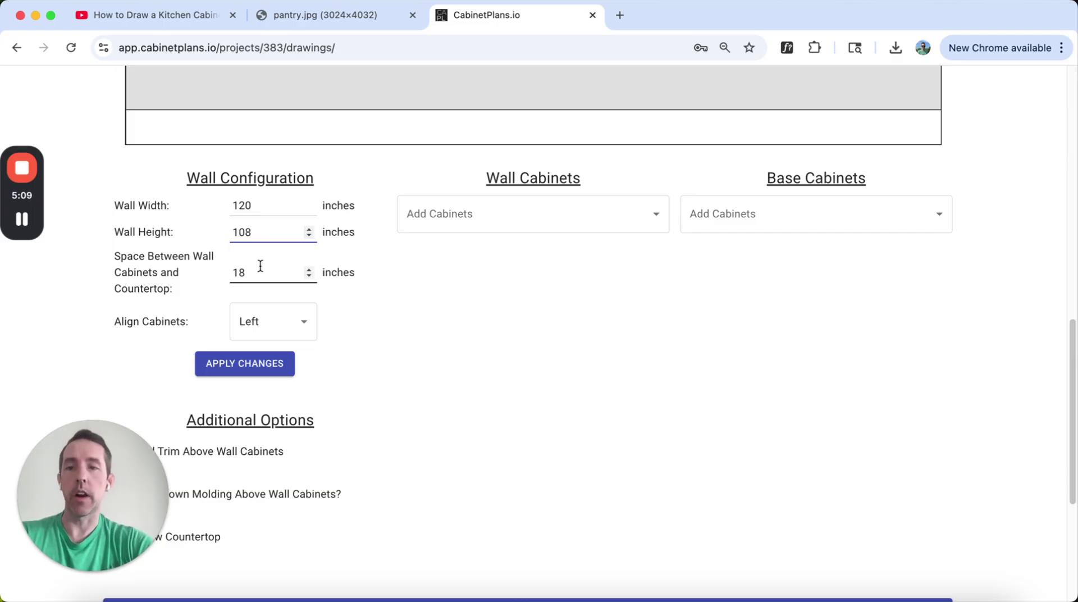
click(289, 329)
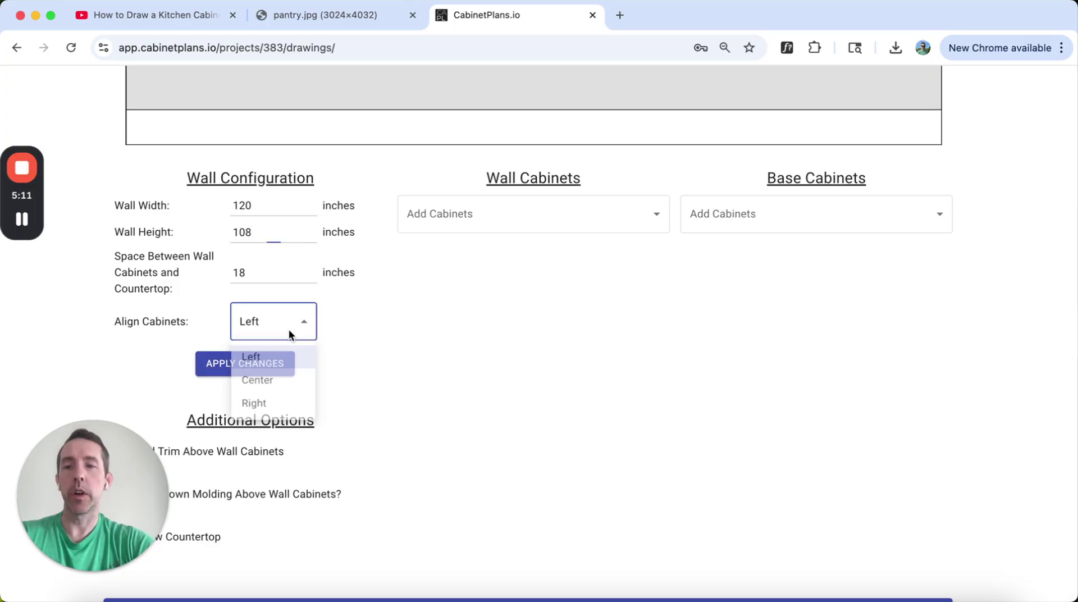
click(274, 384)
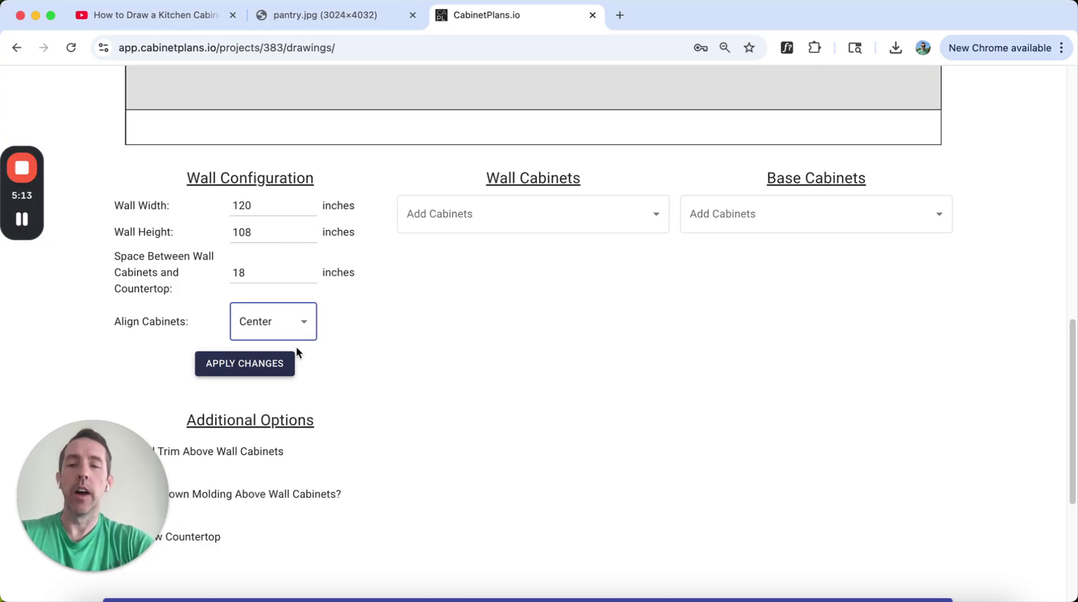
click(249, 365)
- Change the wall width to 72 inches and apply it to the drawing
drag(265, 286, 211, 290)
text(72)
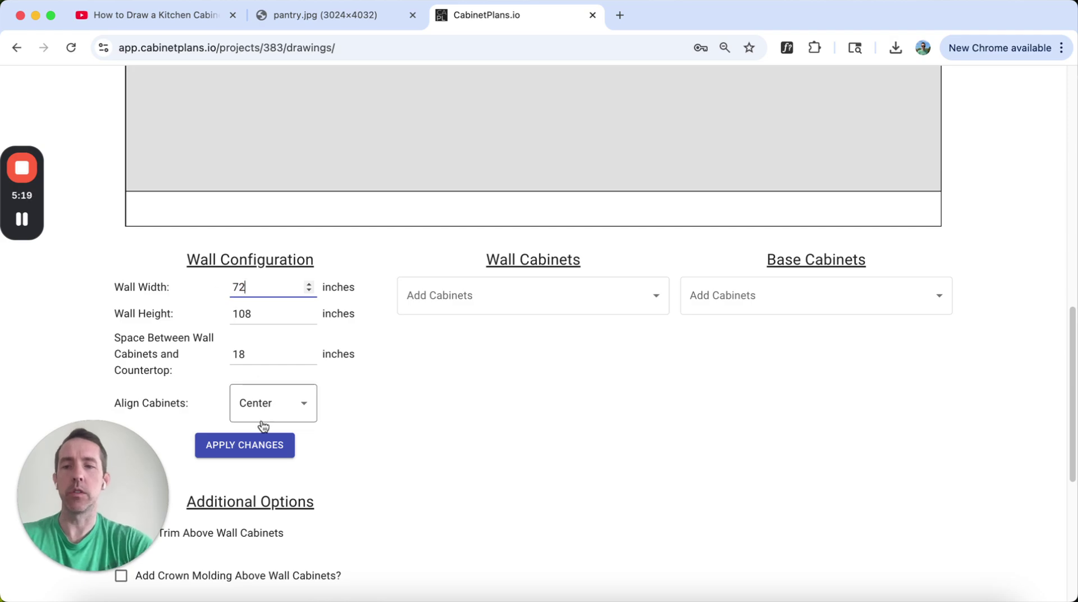
click(259, 445)
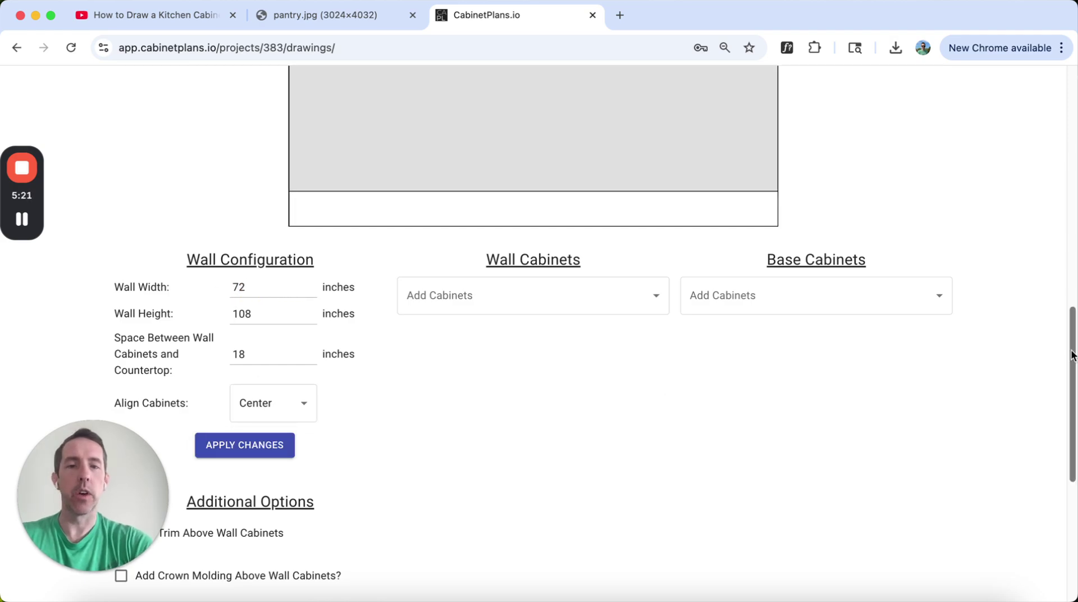
mouse_move(1072, 355)
mouse_down()
mouse_move(1056, 173)
mouse_move(1063, 272)
mouse_move(1036, 196)
mouse_move(1052, 361)
mouse_up()
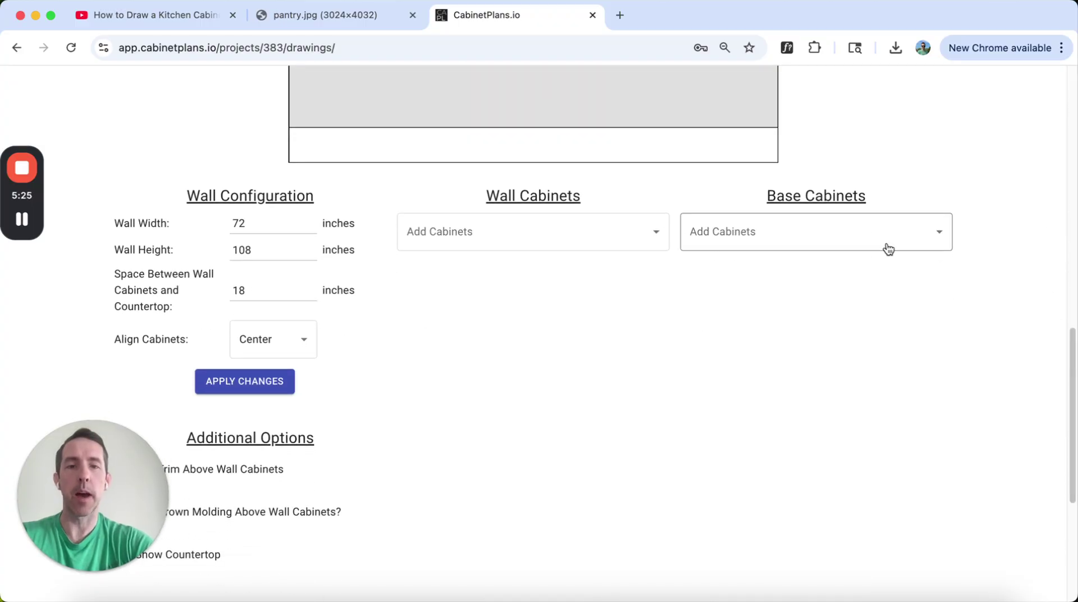
- Add both 24-inch one-door, one-drawer base cabinets to the Wall 1 drawing
click(887, 242)
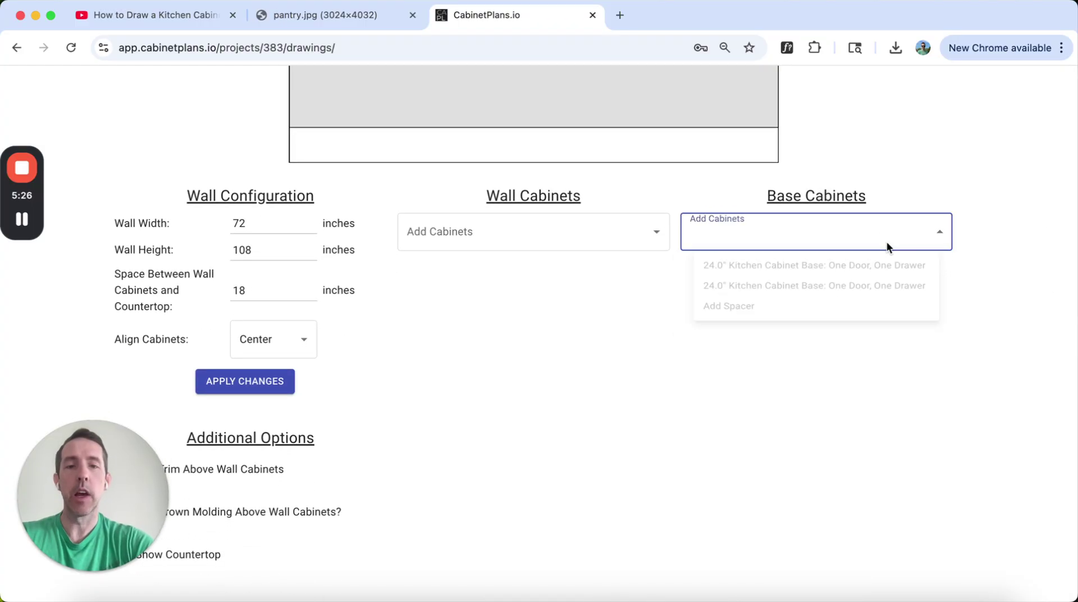
click(867, 269)
click(931, 241)
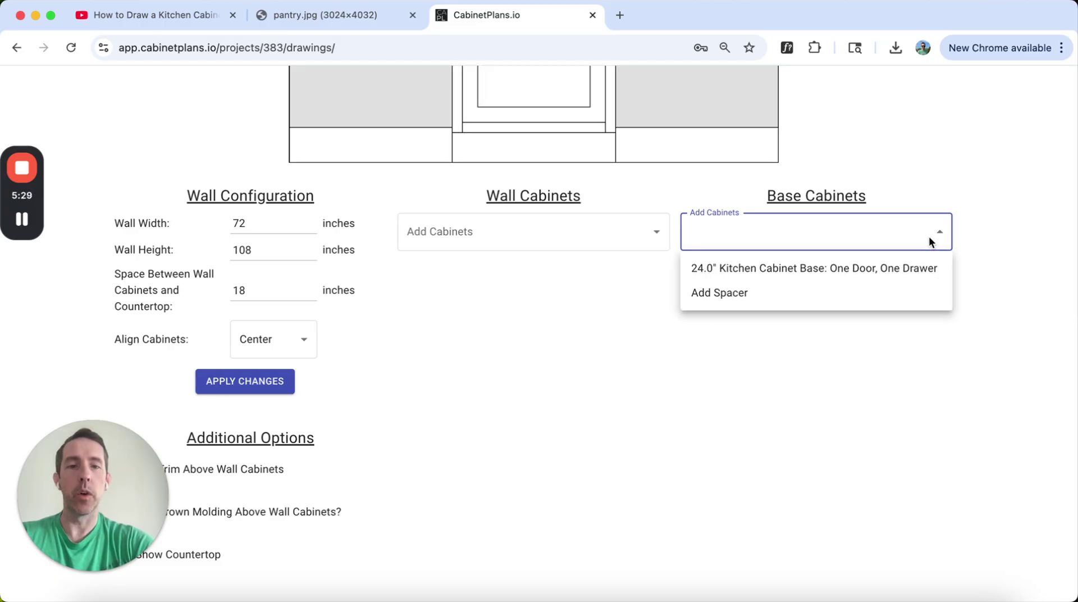
click(878, 275)
drag(1046, 340, 1045, 227)
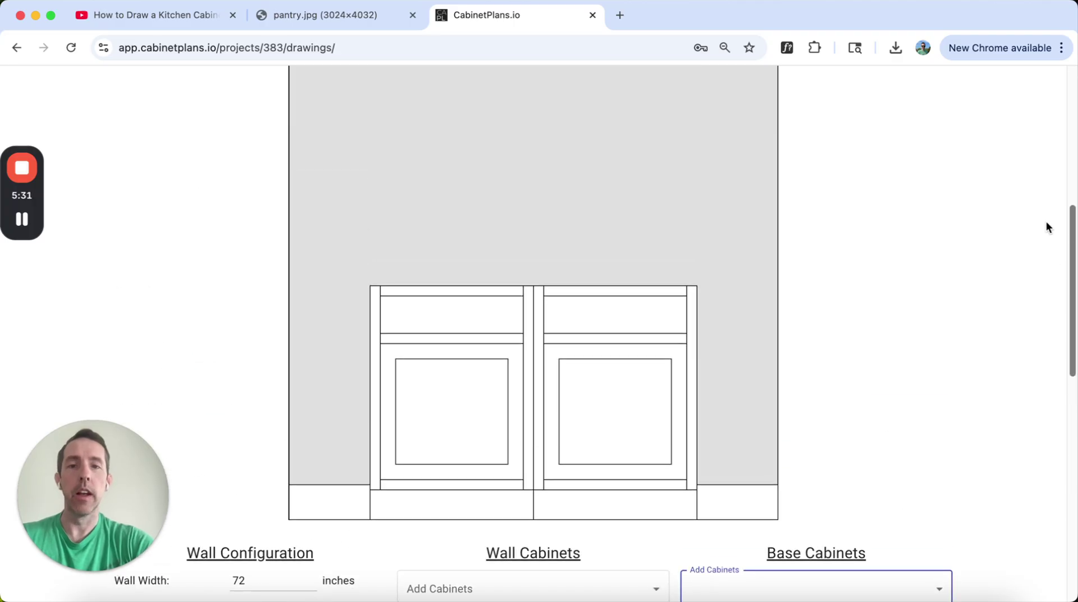
scroll(1046, 224, down, 2)
click(312, 16)
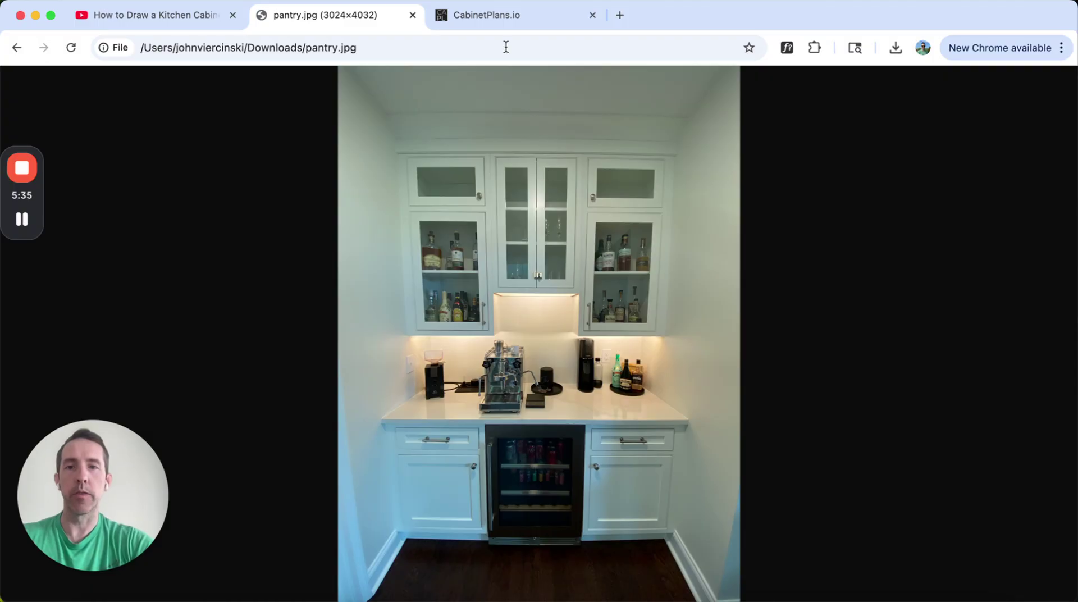
click(484, 15)
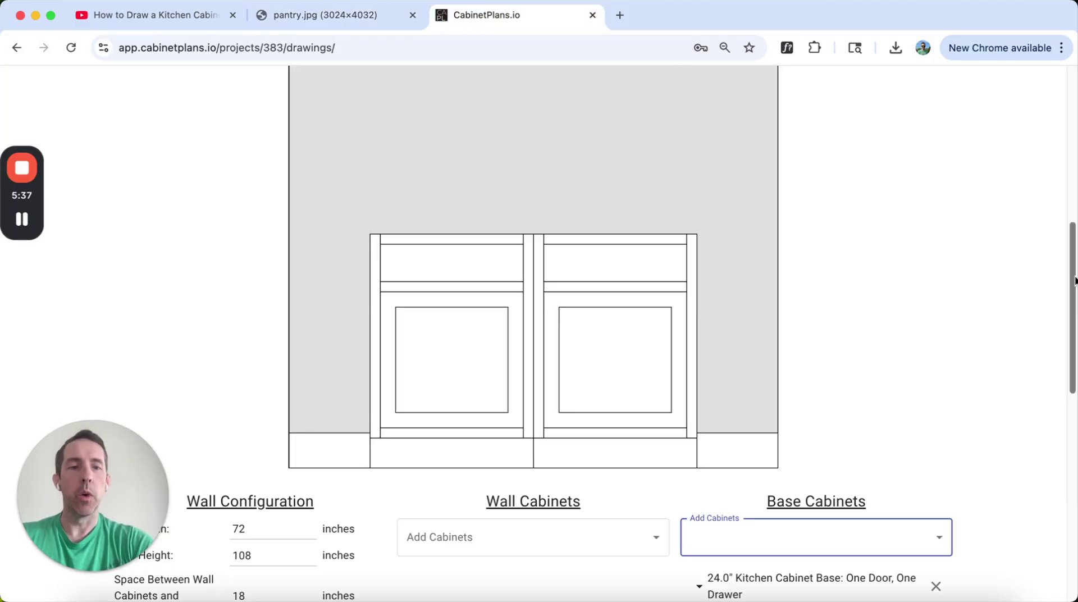
scroll(1072, 280, down, 5)
- Add a 24-inch spacer and move it between the two base cabinets
click(942, 250)
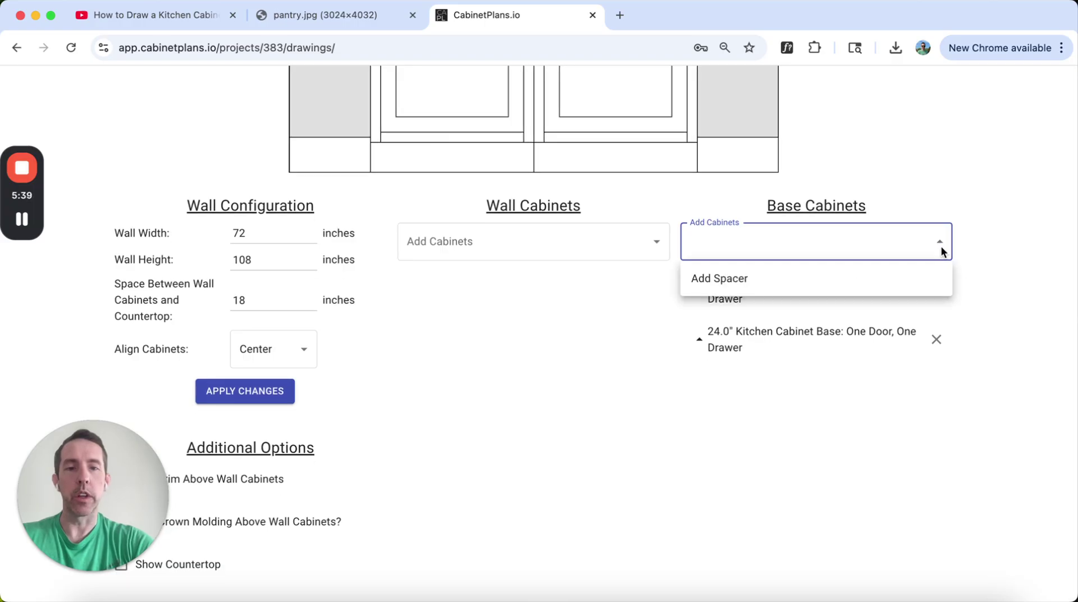
click(893, 242)
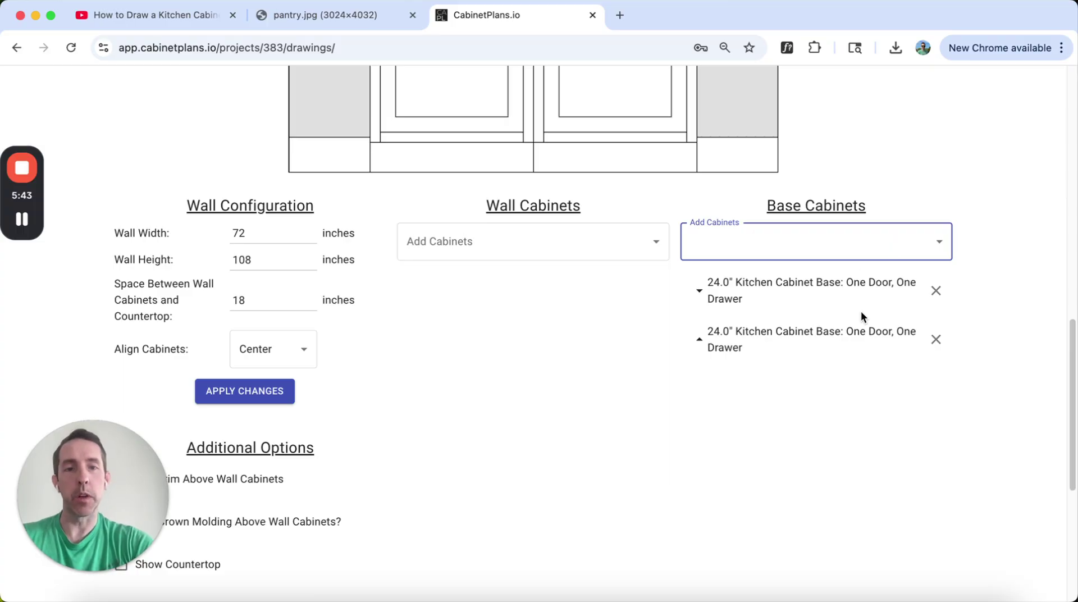
click(881, 243)
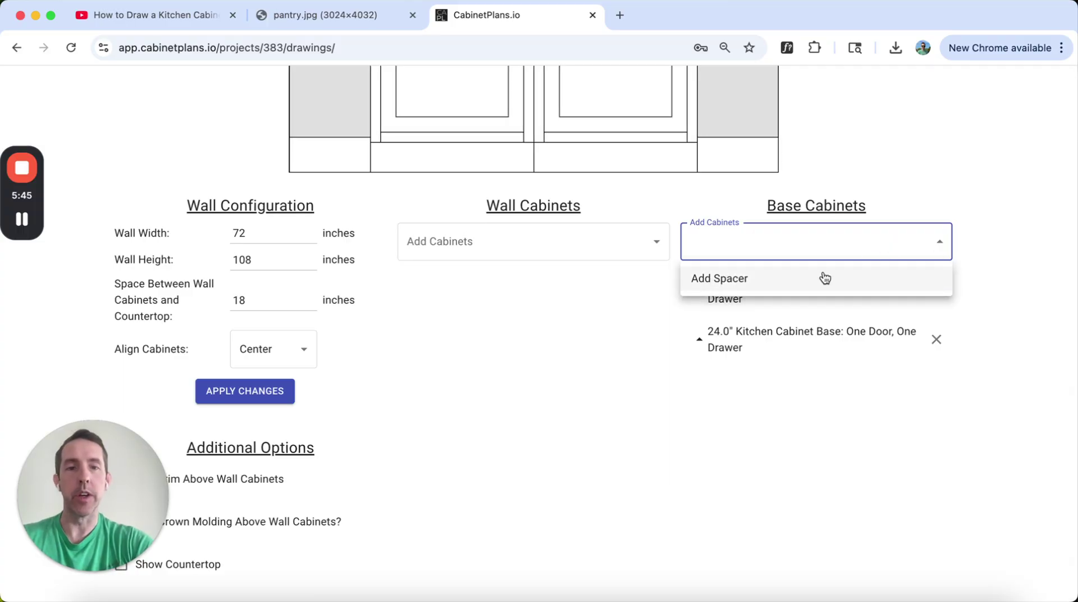
click(949, 196)
click(912, 242)
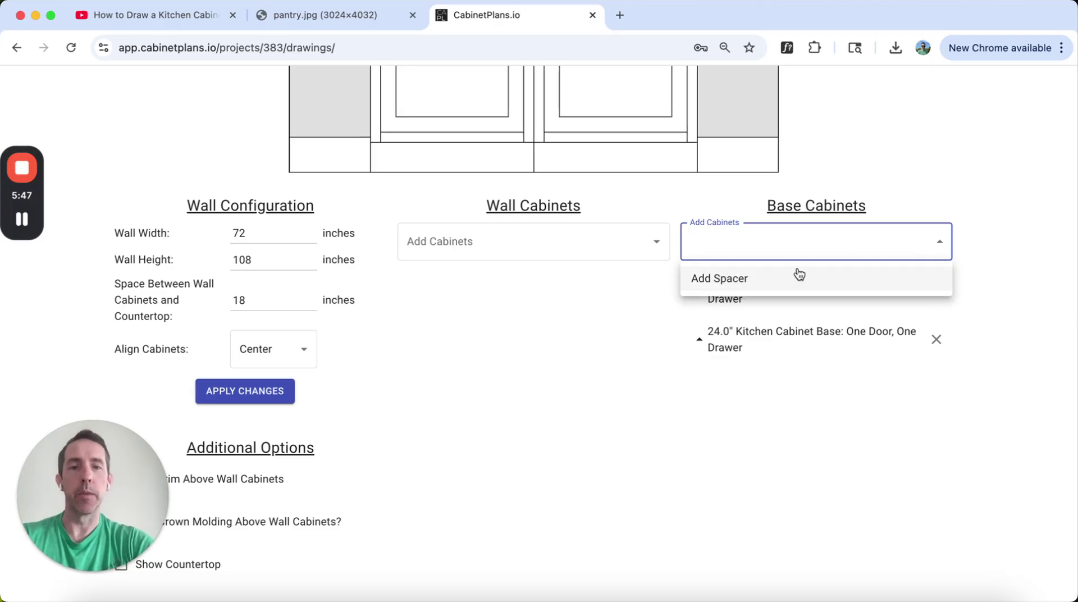
click(772, 277)
click(812, 272)
key(BackSpace)
text(24)
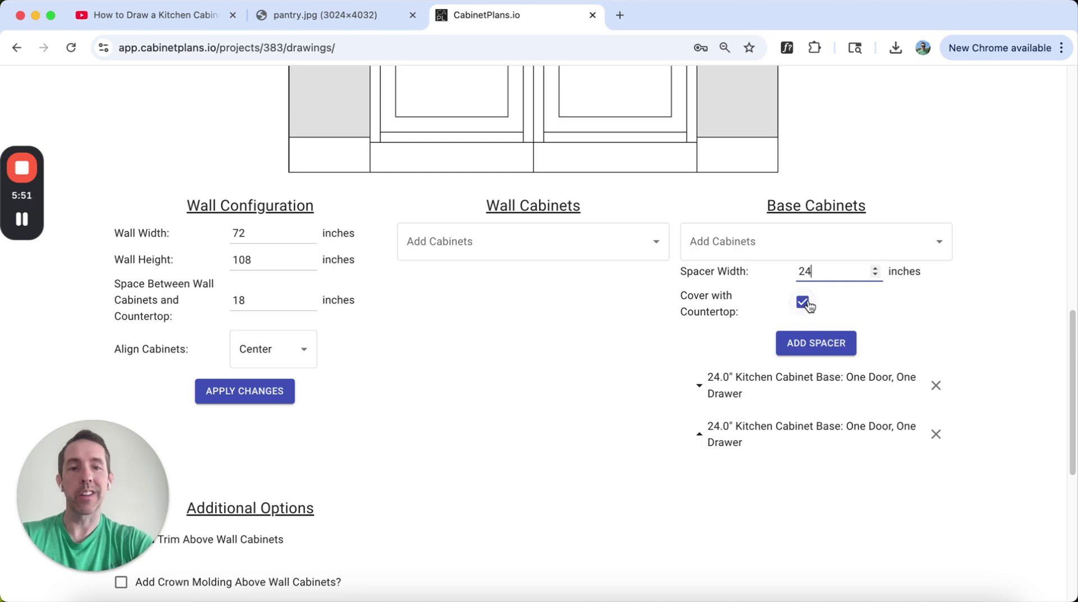
click(826, 351)
drag(1072, 359, 1053, 297)
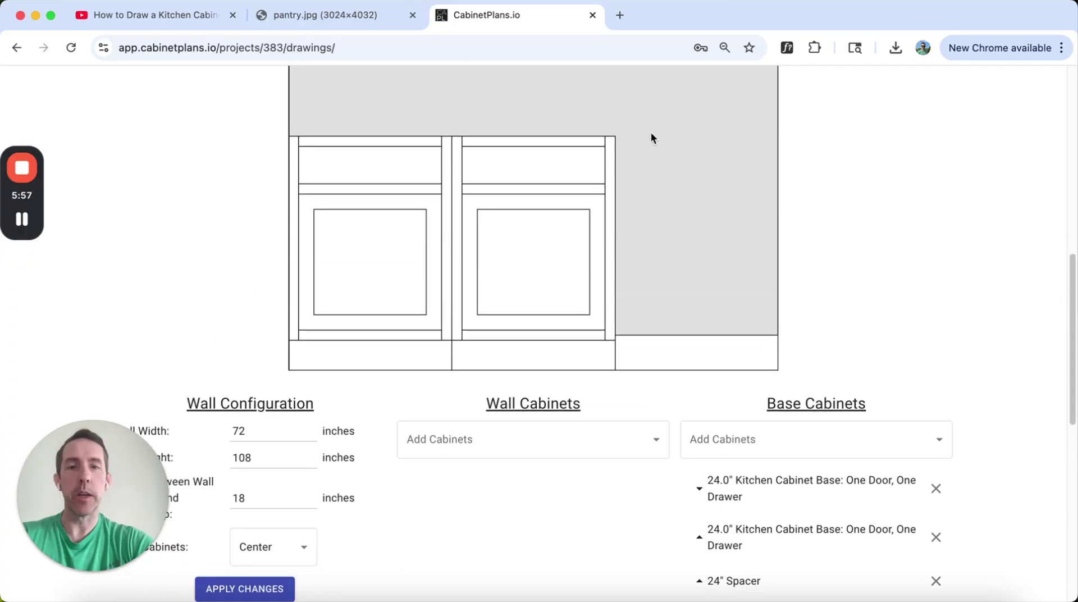
click(699, 583)
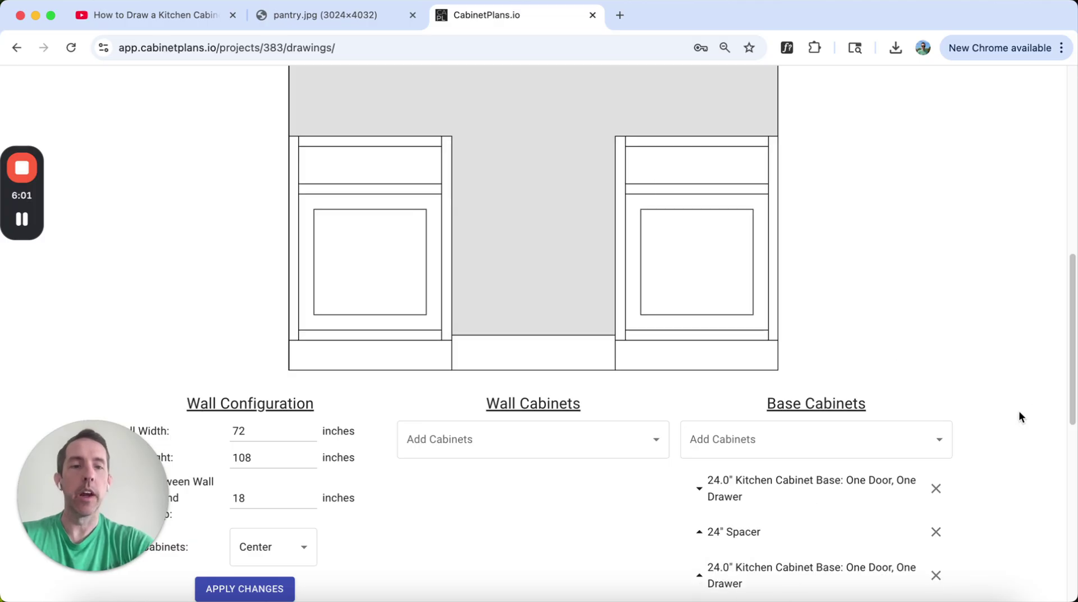
- Show the 1.5-inch countertop over the base cabinets
mouse_move(1073, 387)
mouse_down()
mouse_move(1060, 475)
mouse_move(1039, 510)
mouse_up()
click(122, 381)
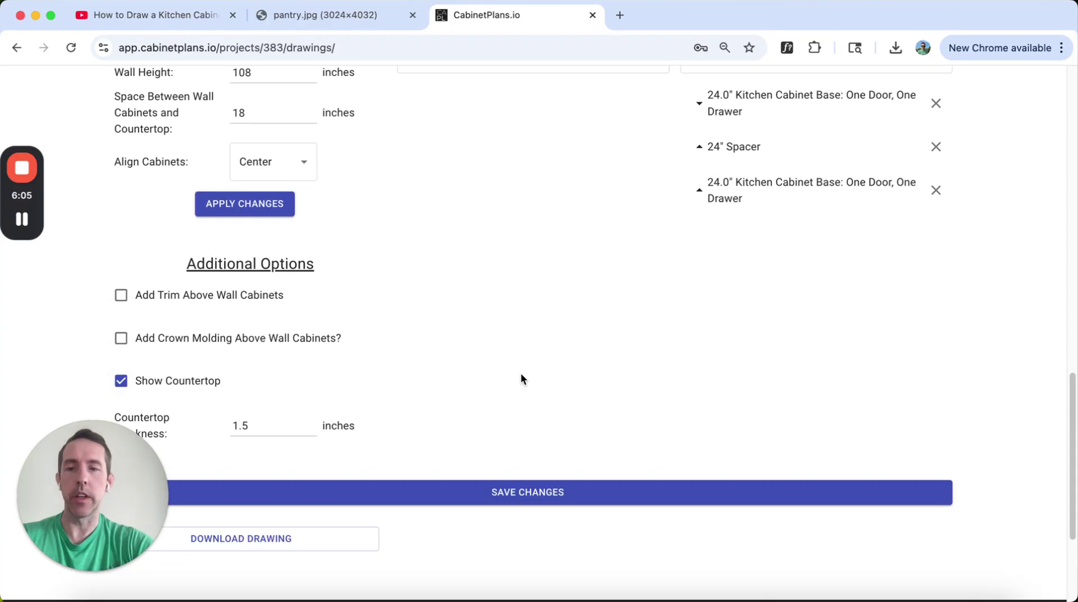
mouse_move(1072, 391)
mouse_down()
mouse_move(1069, 282)
mouse_move(1051, 224)
mouse_up()
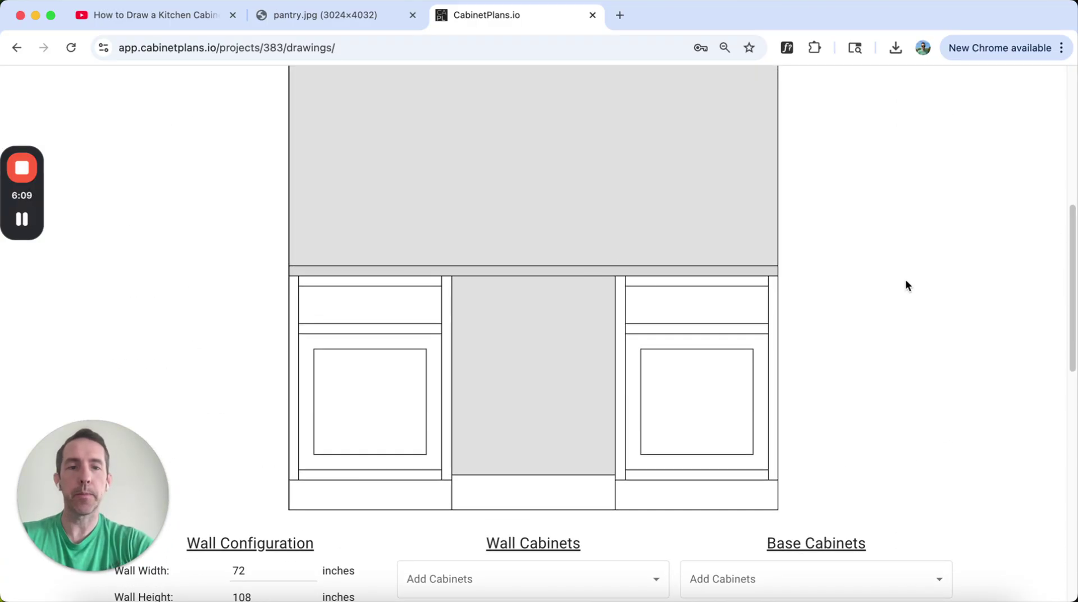
drag(1069, 265, 1061, 366)
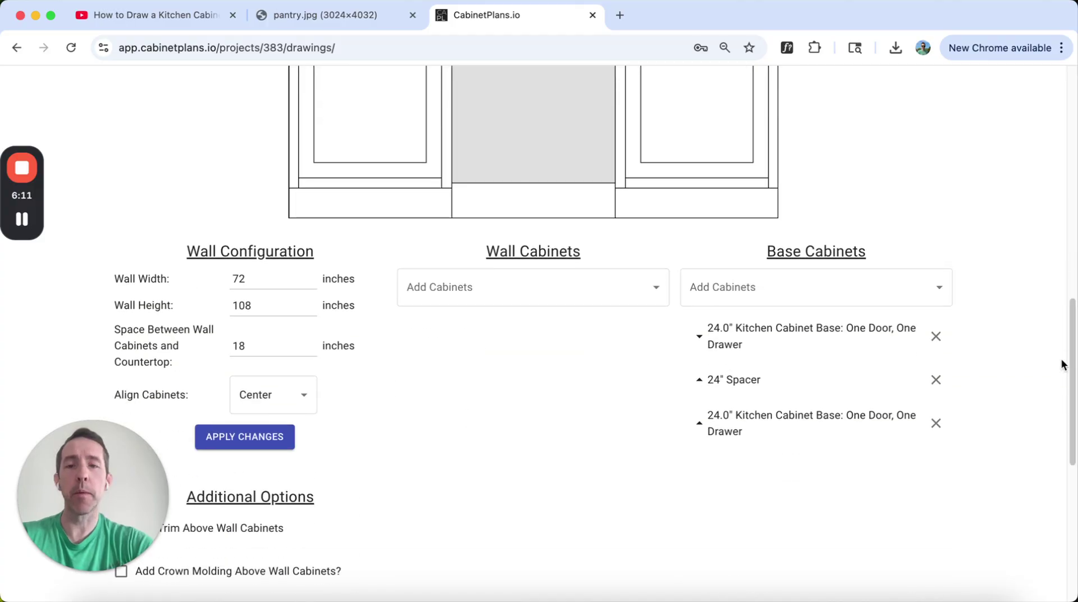
- Add three 24-inch uppers: stacked one-door, two-door, then another stacked one-door
click(621, 286)
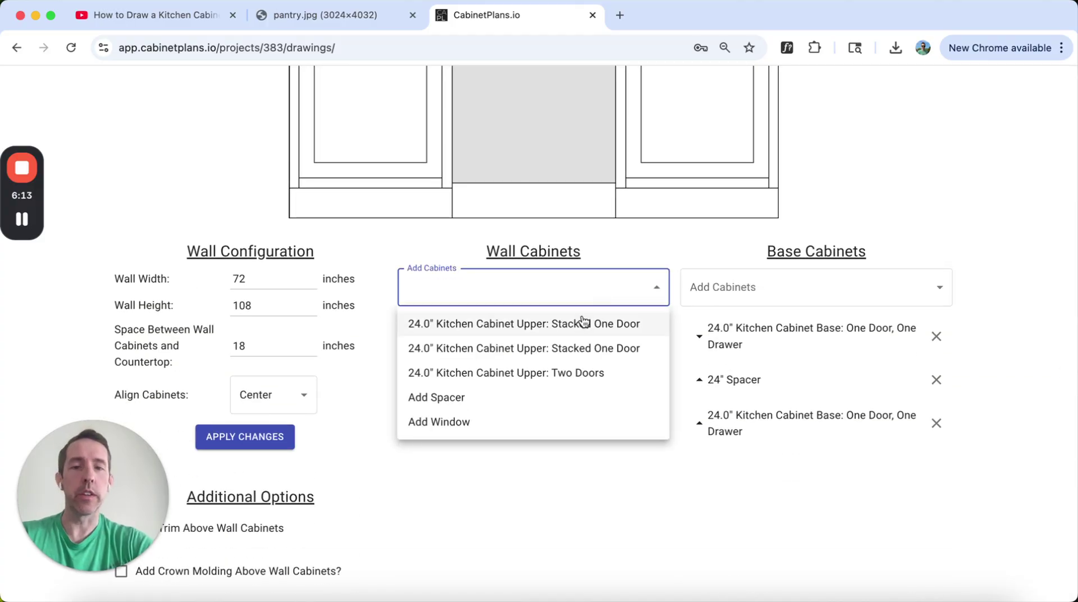
click(581, 322)
click(630, 279)
click(577, 352)
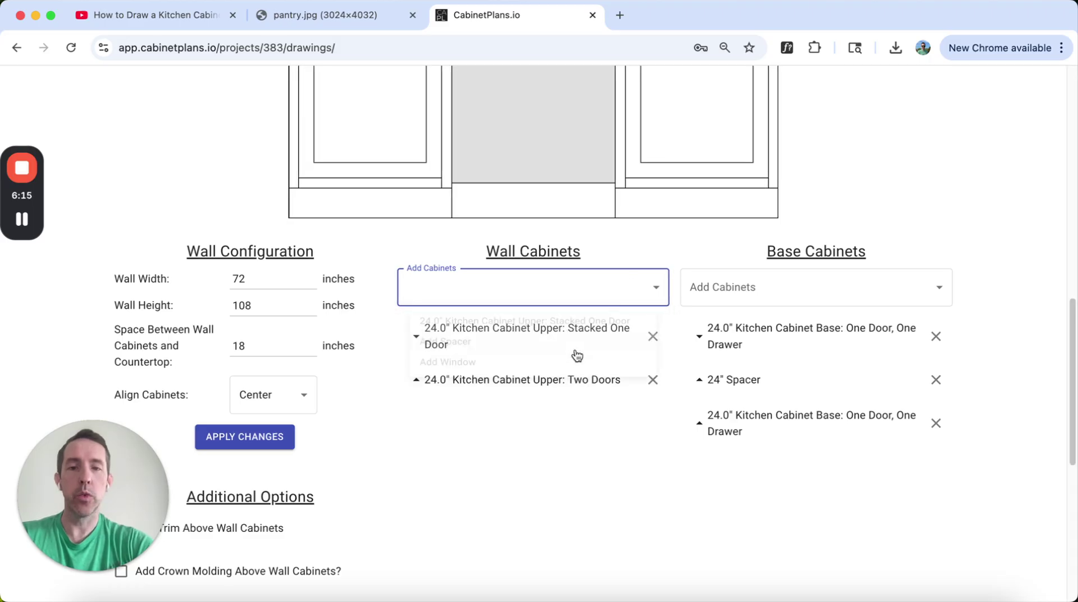
click(627, 302)
click(612, 324)
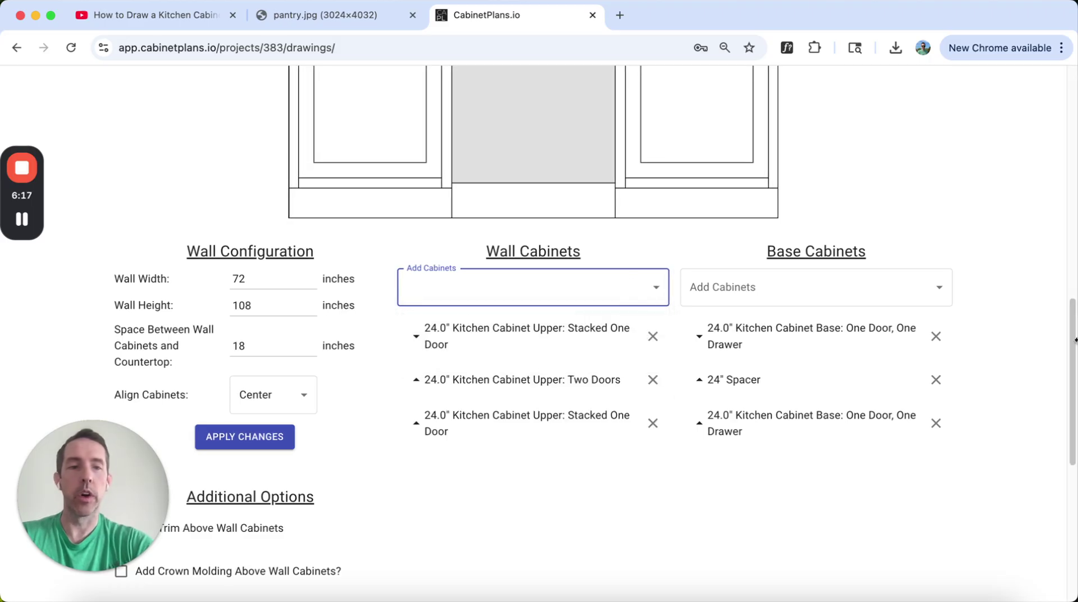
mouse_move(1072, 347)
mouse_down()
mouse_move(1065, 260)
mouse_move(1031, 146)
mouse_up()
scroll(1030, 155, down, 10)
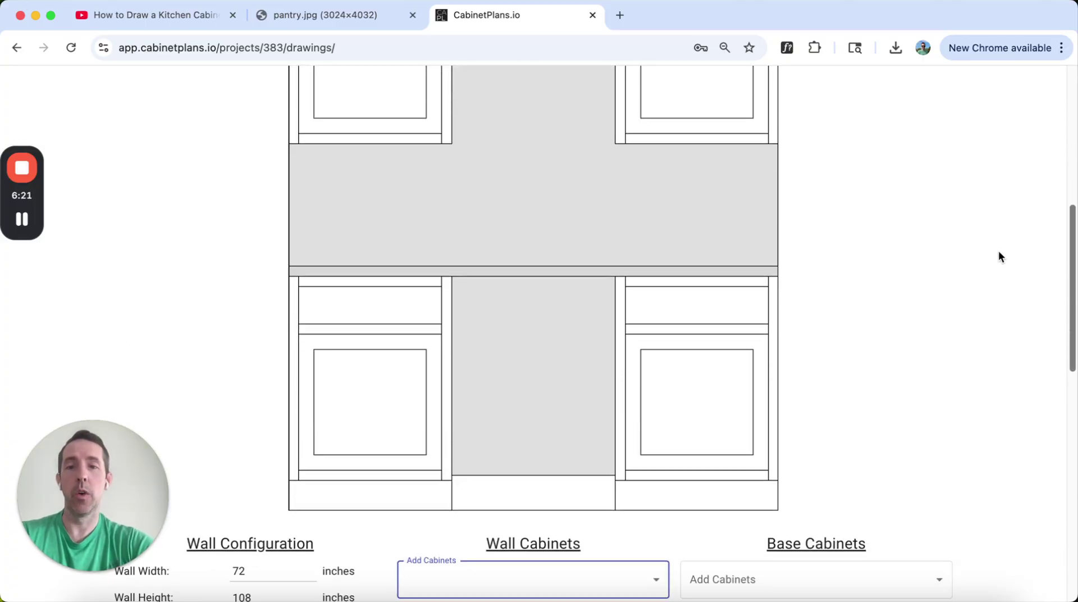
scroll(976, 377, down, 3)
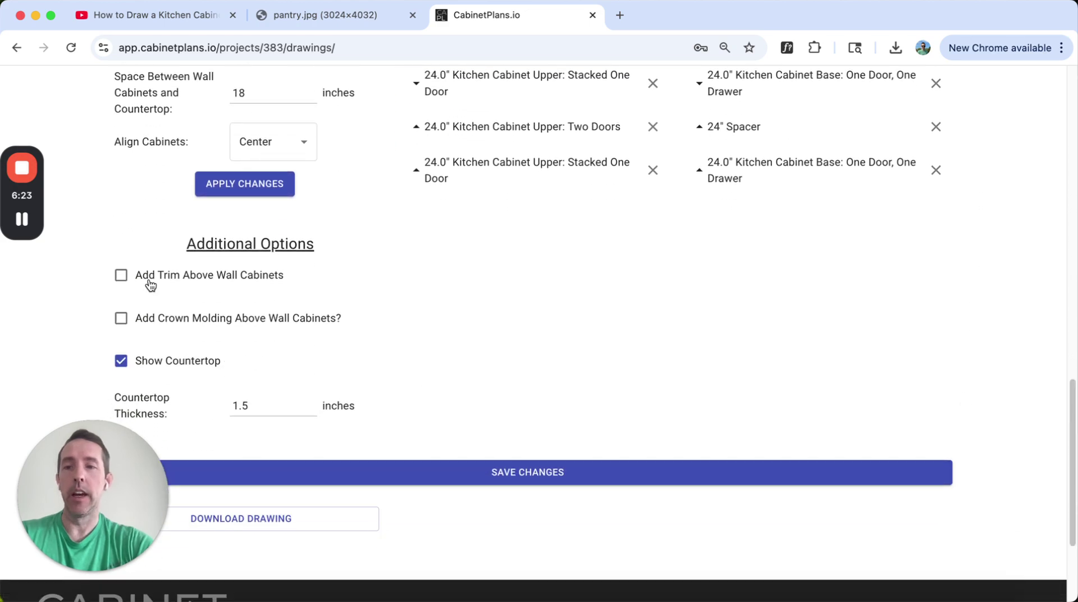
- Enable 2-inch trim and crown molding above the wall cabinets
click(121, 275)
click(249, 316)
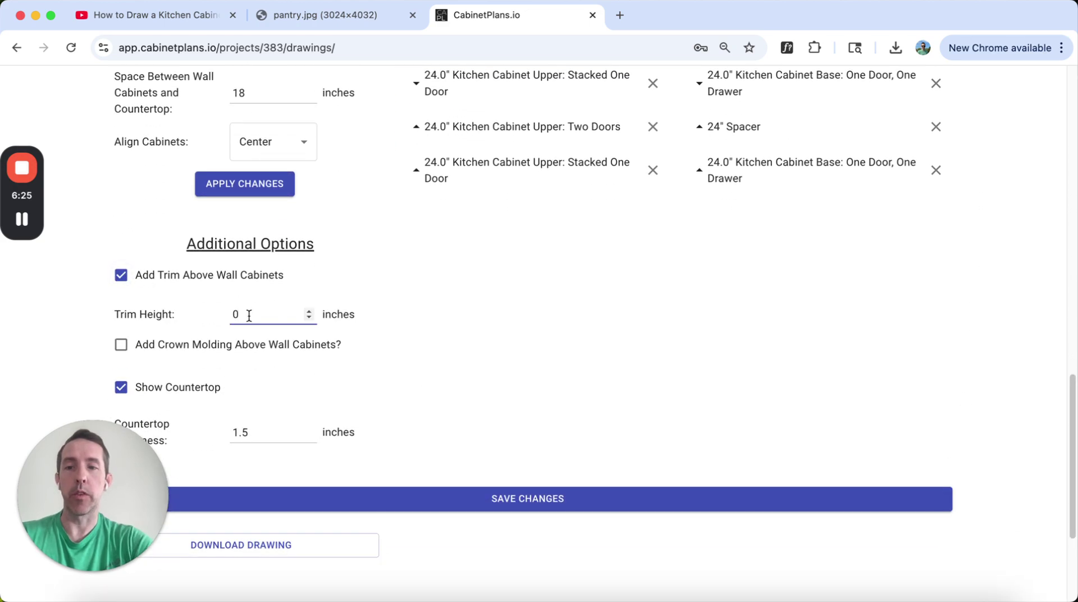
click(122, 344)
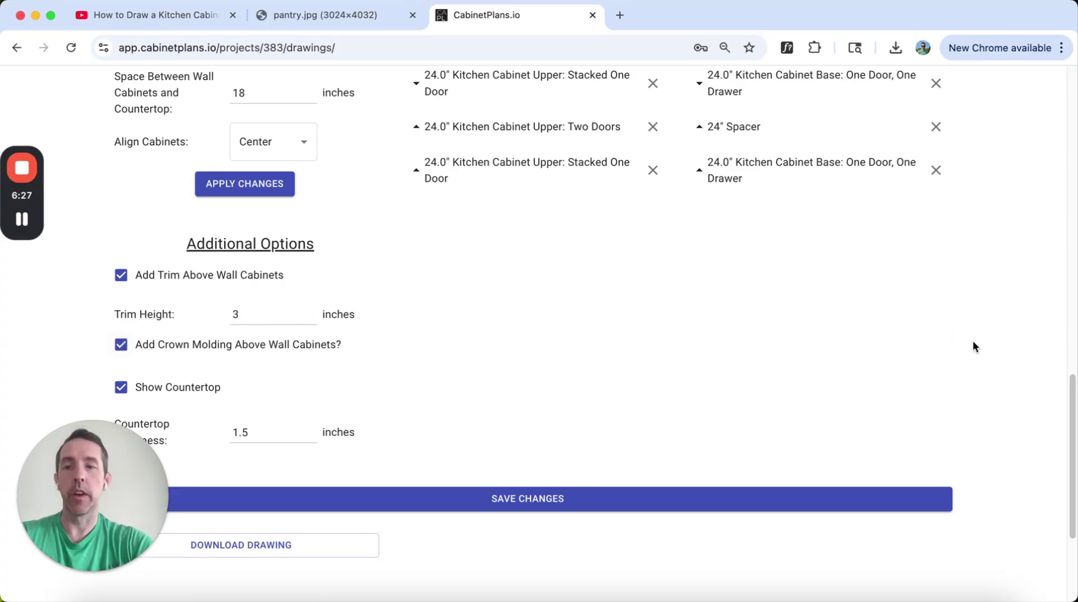
scroll(1053, 196, up, 15)
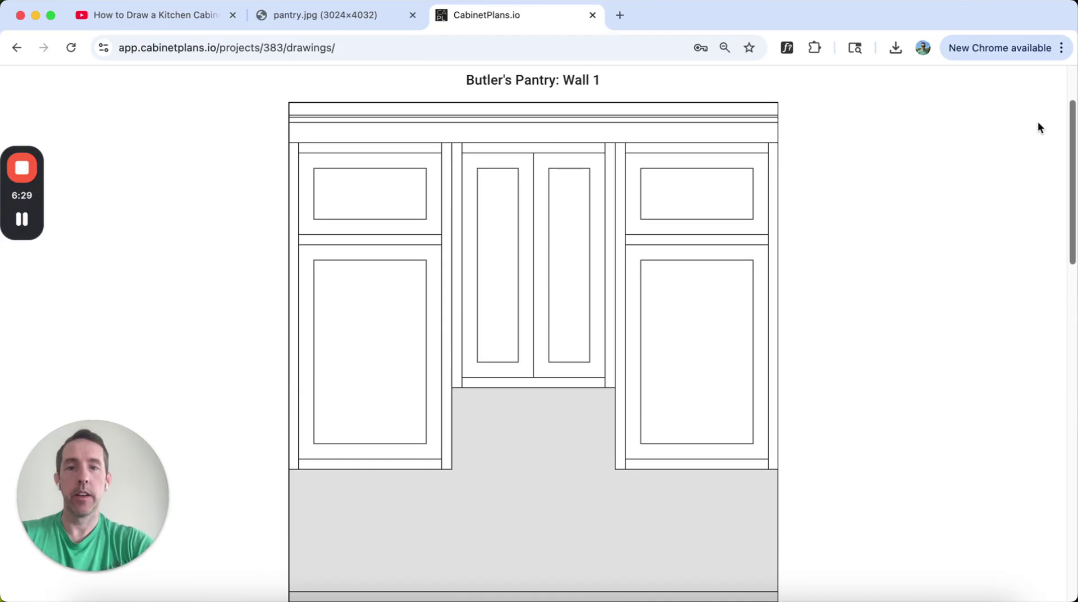
scroll(1037, 124, down, 2)
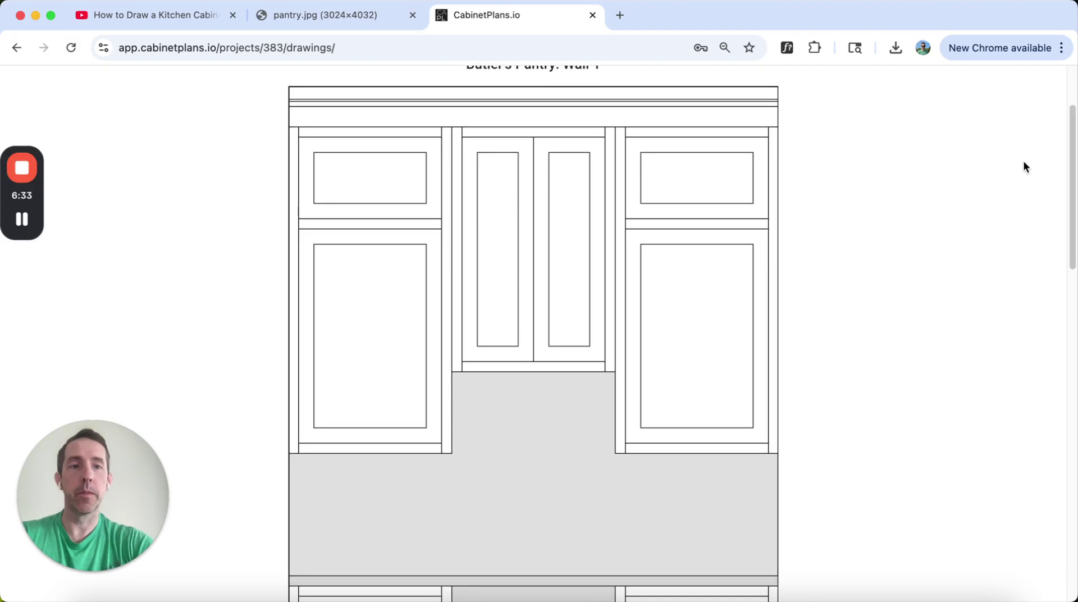
drag(1069, 163, 1017, 443)
click(247, 277)
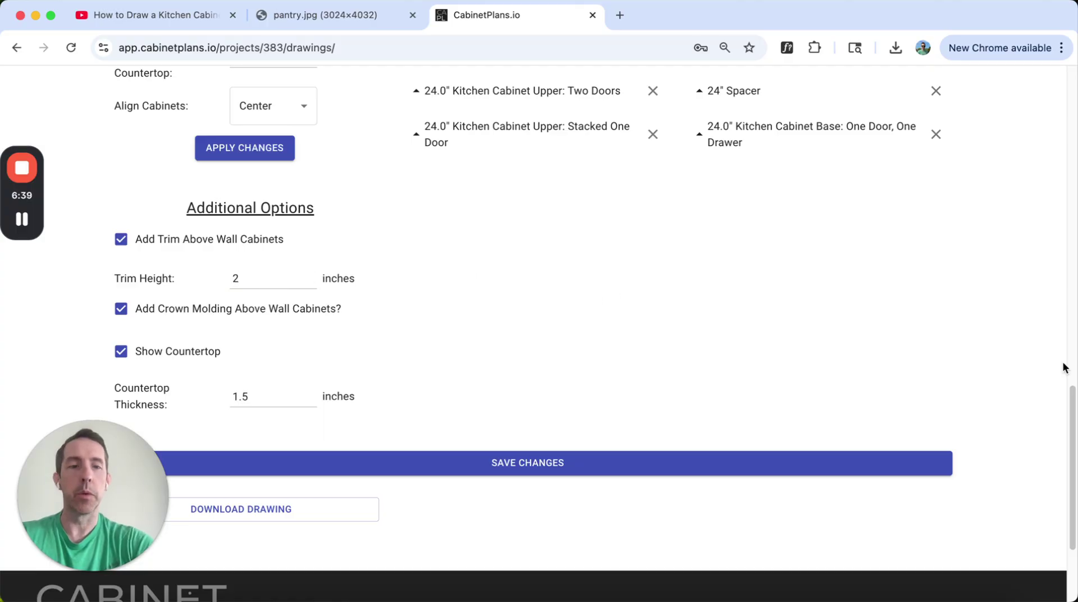
mouse_move(1071, 393)
mouse_down()
mouse_move(1061, 206)
mouse_move(1037, 118)
mouse_move(999, 254)
mouse_move(985, 108)
mouse_move(955, 221)
mouse_move(958, 200)
mouse_up()
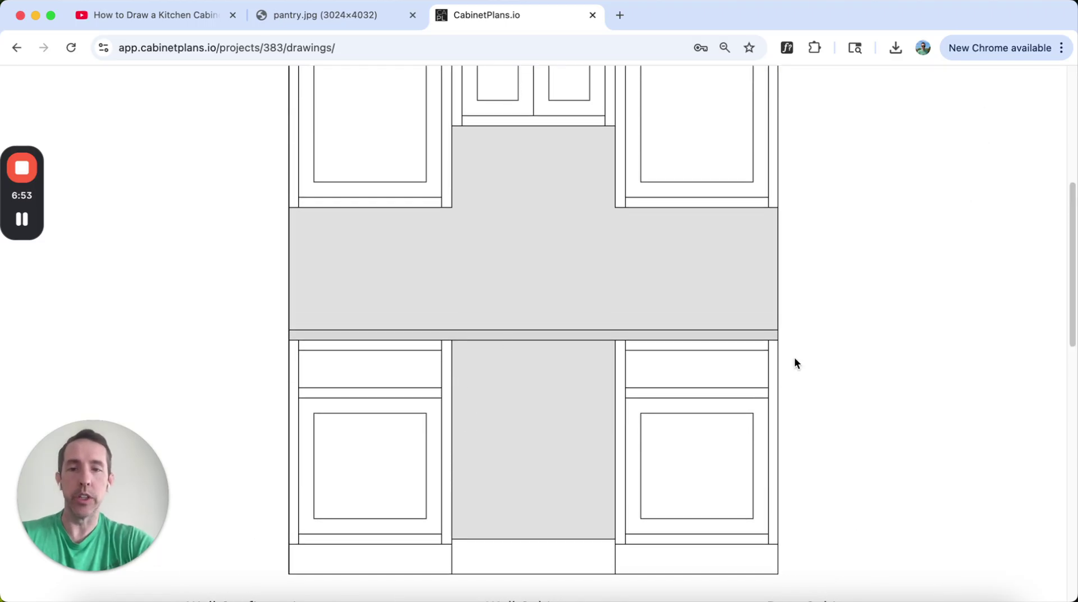
- Save the Butler's Pantry Wall 1 elevation with Save Changes
scroll(1051, 230, up, 4)
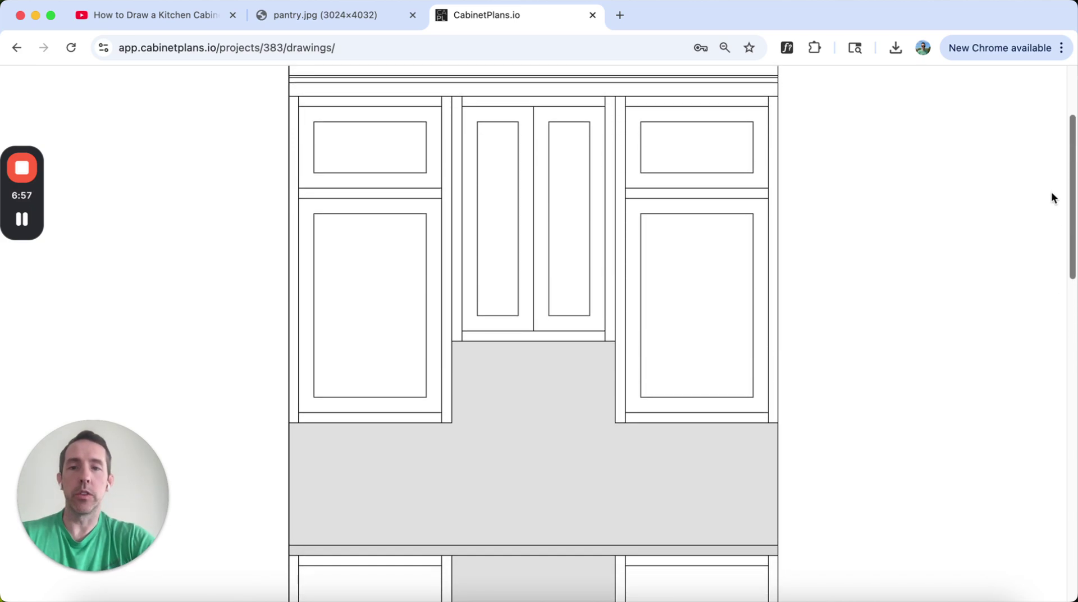
scroll(1042, 242, down, 3)
scroll(1039, 243, down, 2)
scroll(1032, 273, up, 5)
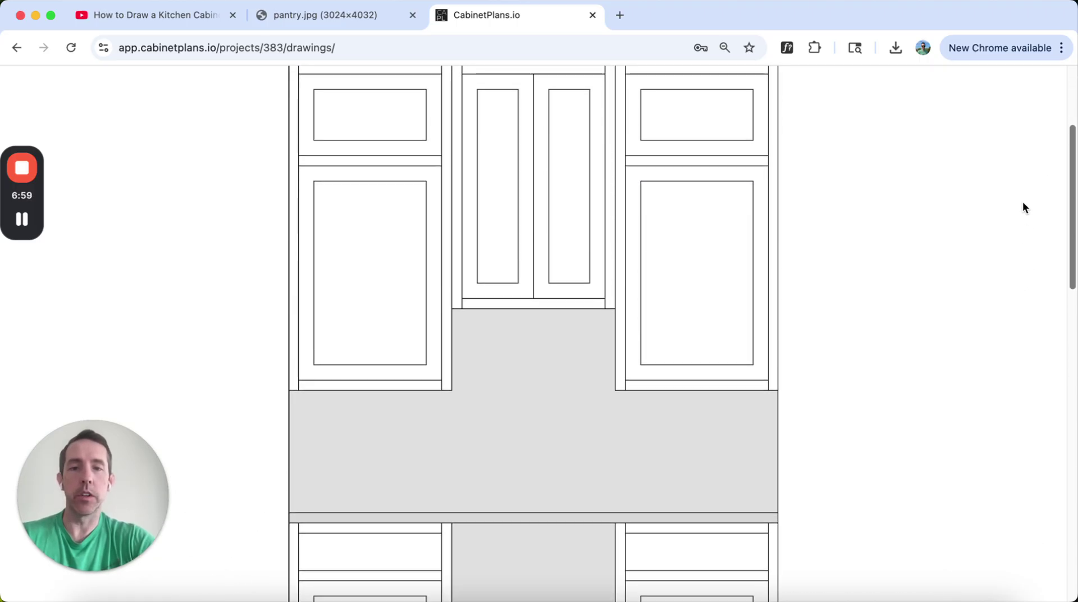
scroll(1011, 180, up, 1)
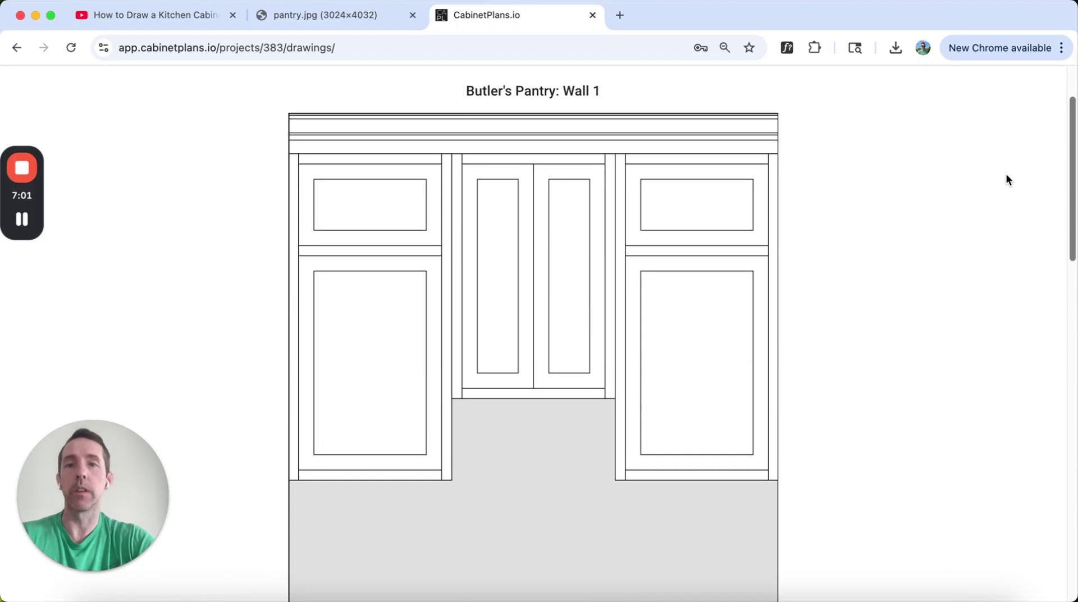
scroll(1006, 179, down, 1)
scroll(1004, 202, down, 2)
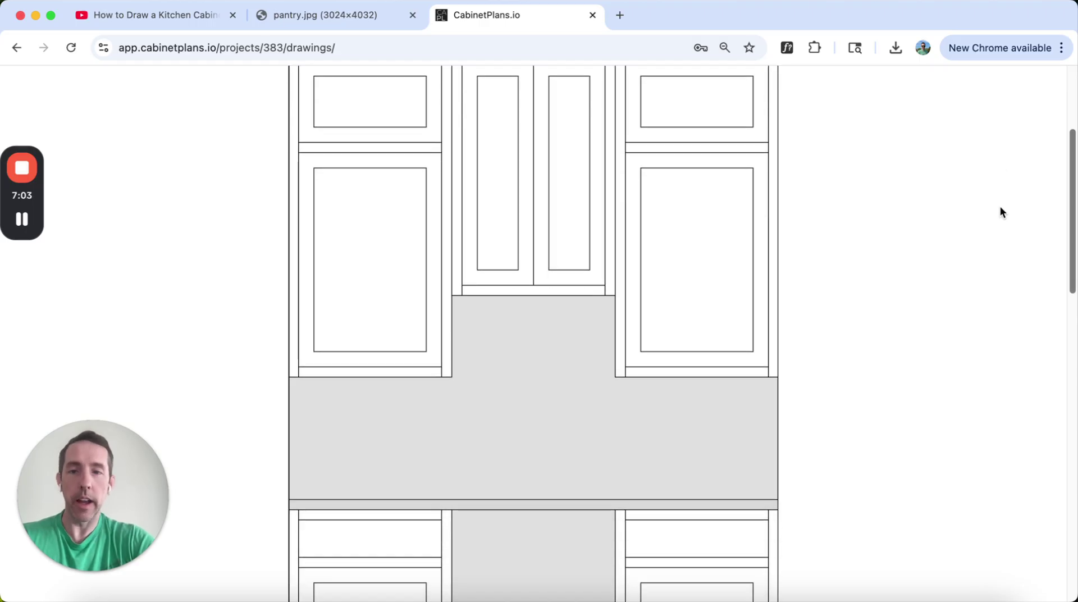
scroll(1000, 212, down, 10)
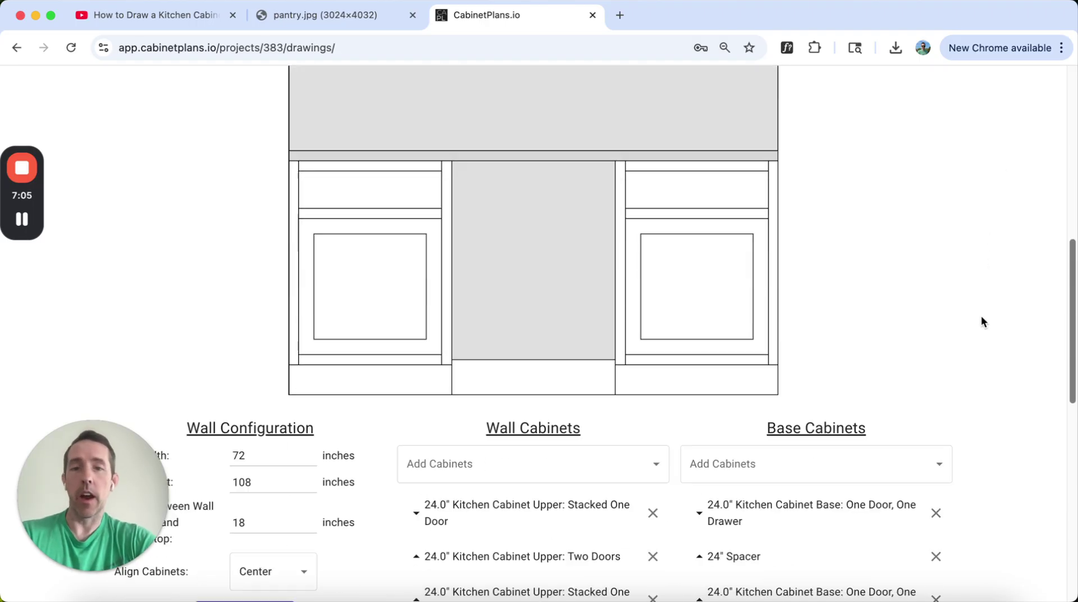
scroll(977, 365, down, 14)
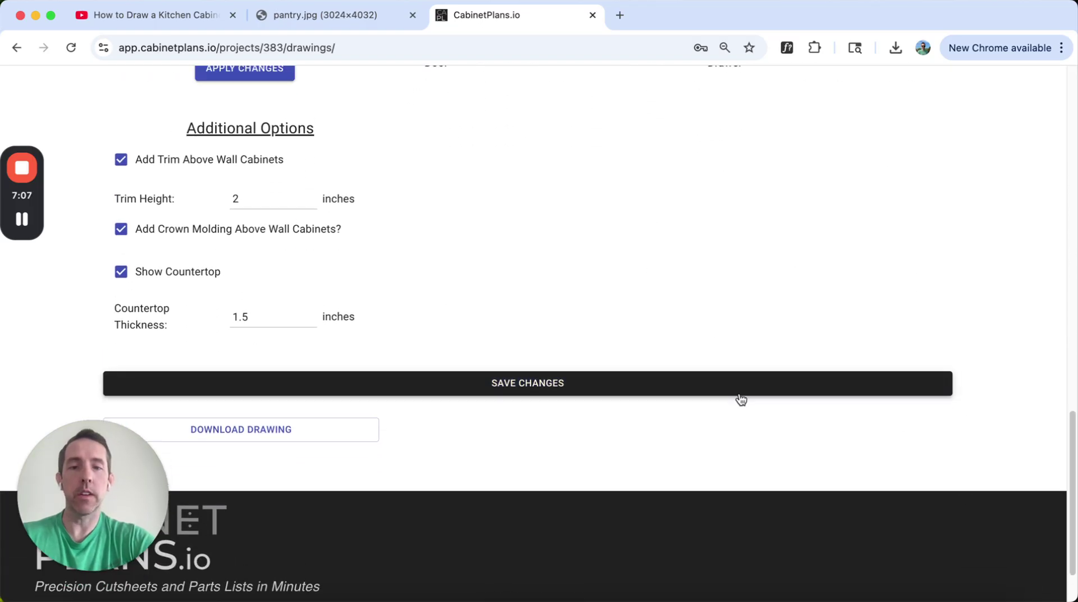
click(739, 393)
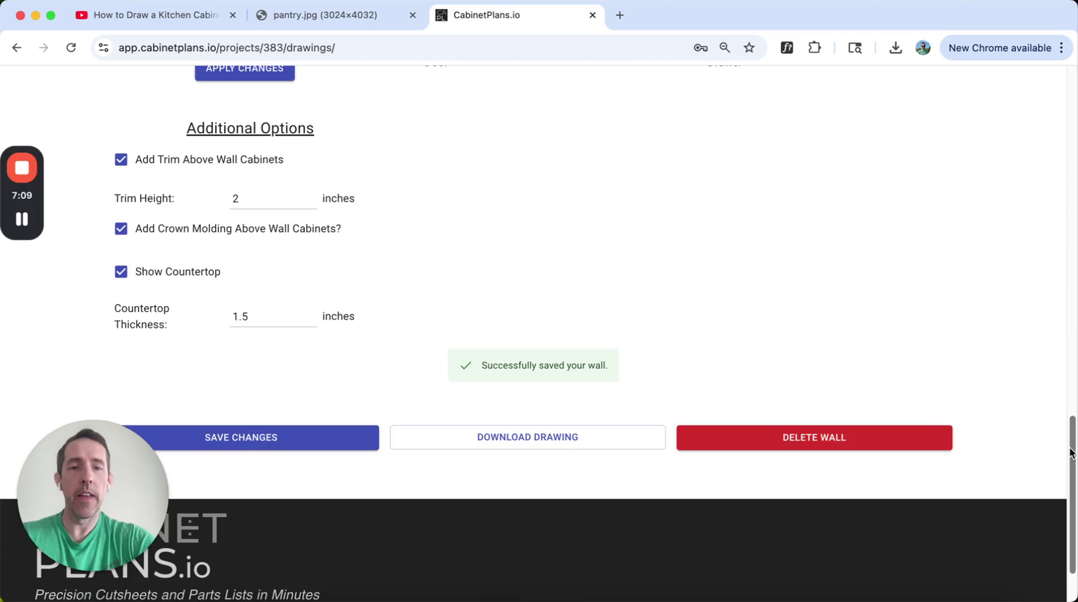
mouse_move(1072, 453)
mouse_down()
mouse_move(1064, 216)
mouse_move(1049, 147)
mouse_move(988, 456)
mouse_move(996, 140)
mouse_up()
- Add a new wall to the pantry from the wall list
click(644, 117)
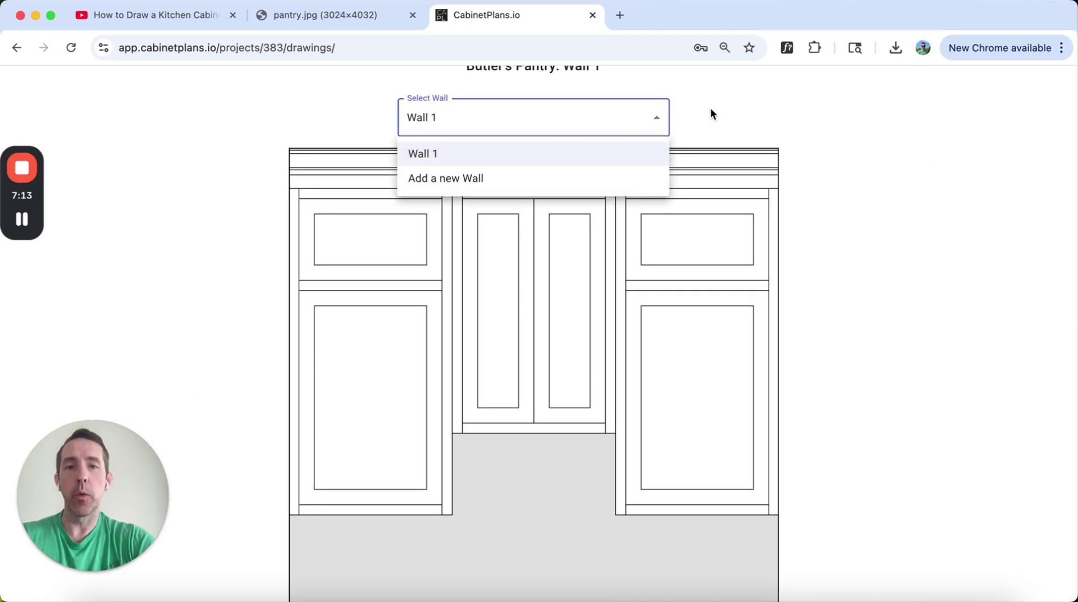
click(711, 113)
click(655, 119)
click(590, 177)
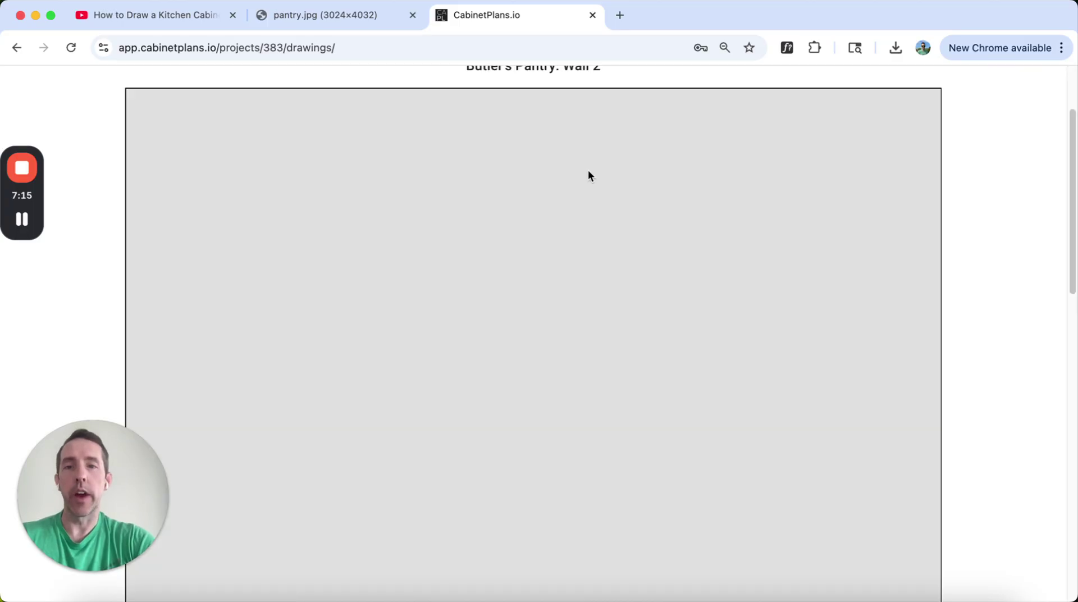
drag(1068, 195, 1068, 156)
- Return to the project overview and reopen its 2D drawings
click(121, 138)
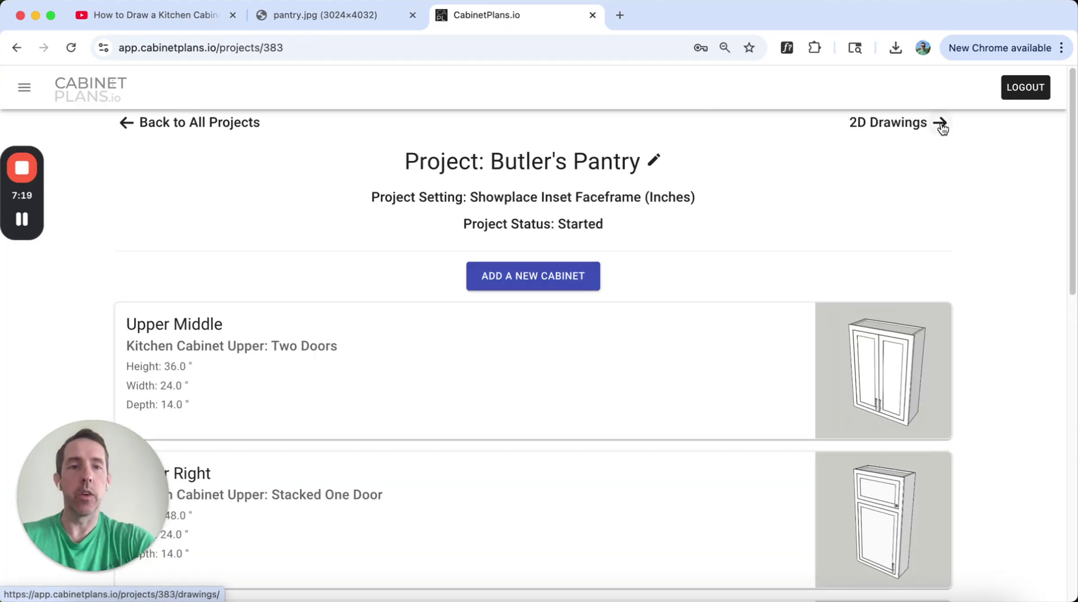
click(941, 127)
drag(1073, 146, 1020, 423)
scroll(1020, 423, down, 5)
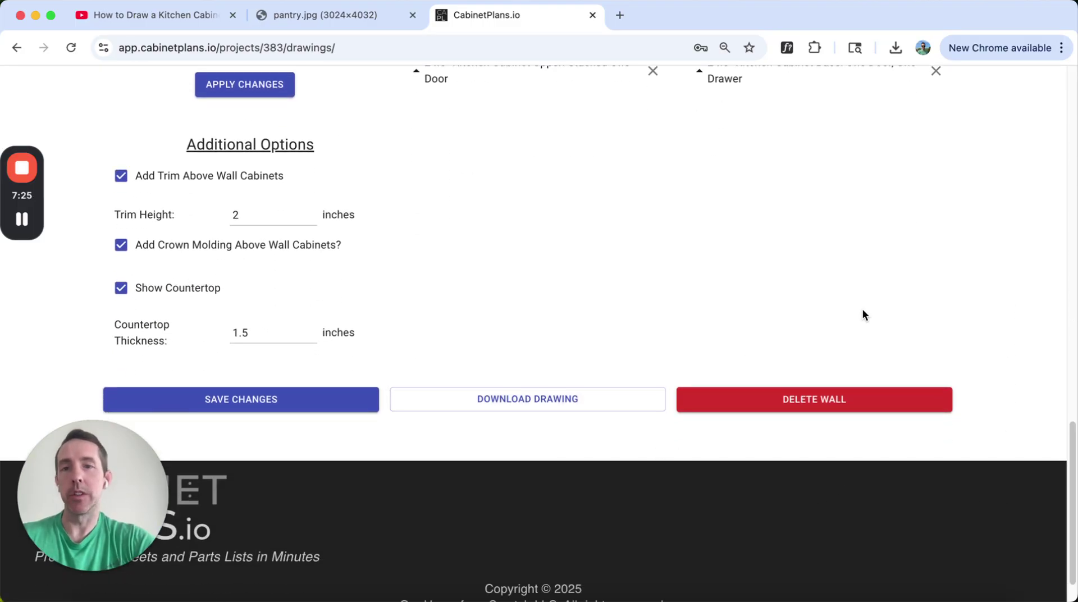
mouse_move(1073, 444)
mouse_down()
mouse_move(1060, 279)
mouse_move(1020, 145)
mouse_move(983, 288)
mouse_move(996, 180)
mouse_move(988, 140)
mouse_up()
scroll(990, 143, up, 1)
scroll(990, 135, up, 2)
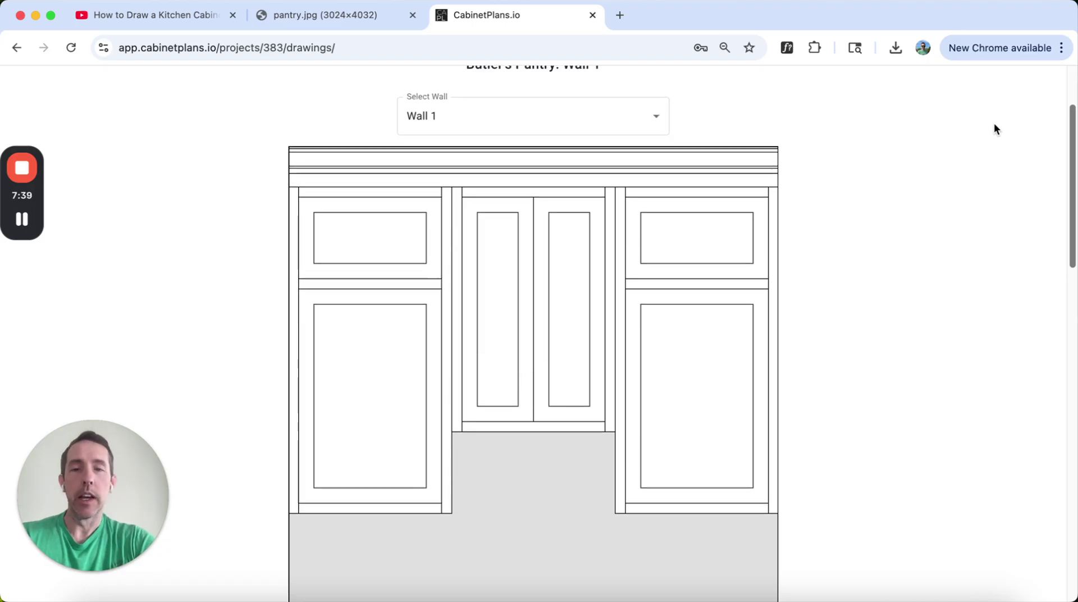
scroll(991, 135, down, 4)
scroll(985, 151, down, 3)
scroll(980, 181, up, 4)
scroll(982, 147, down, 4)
scroll(969, 185, down, 2)
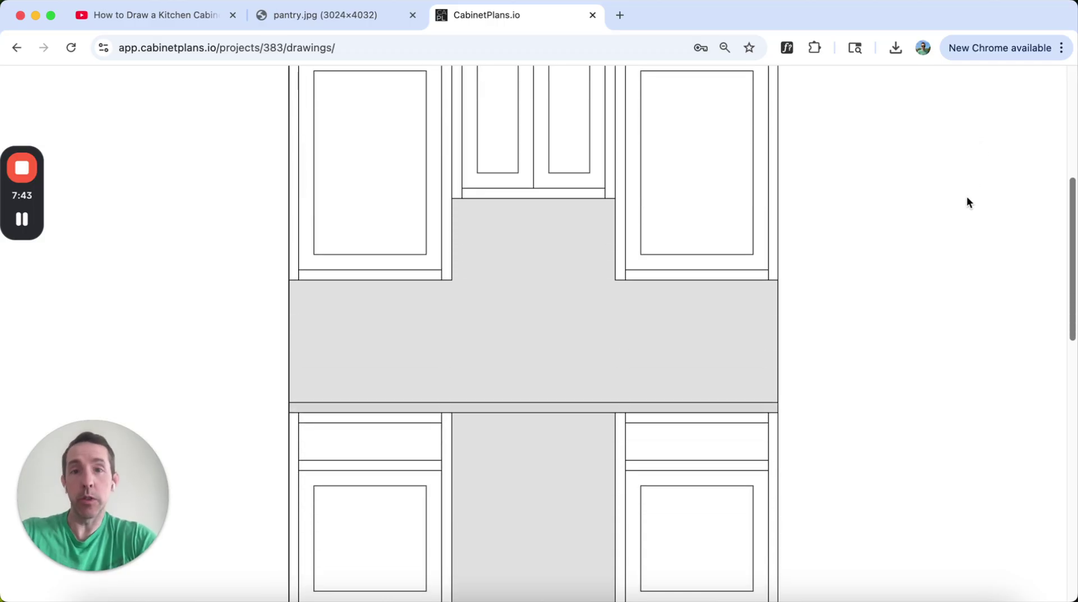
scroll(967, 201, up, 5)
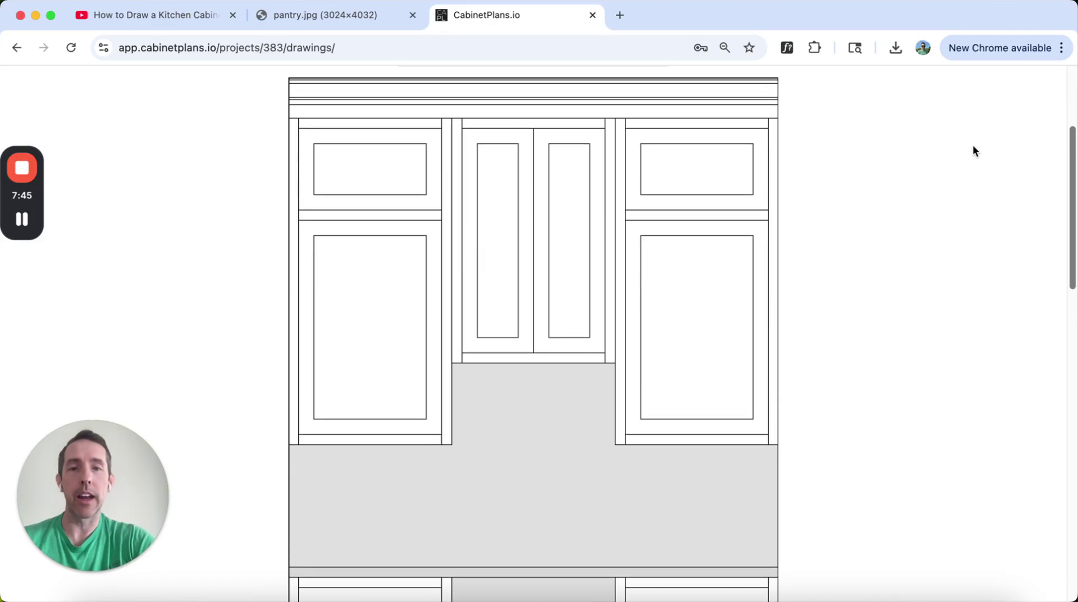
scroll(973, 146, down, 1)
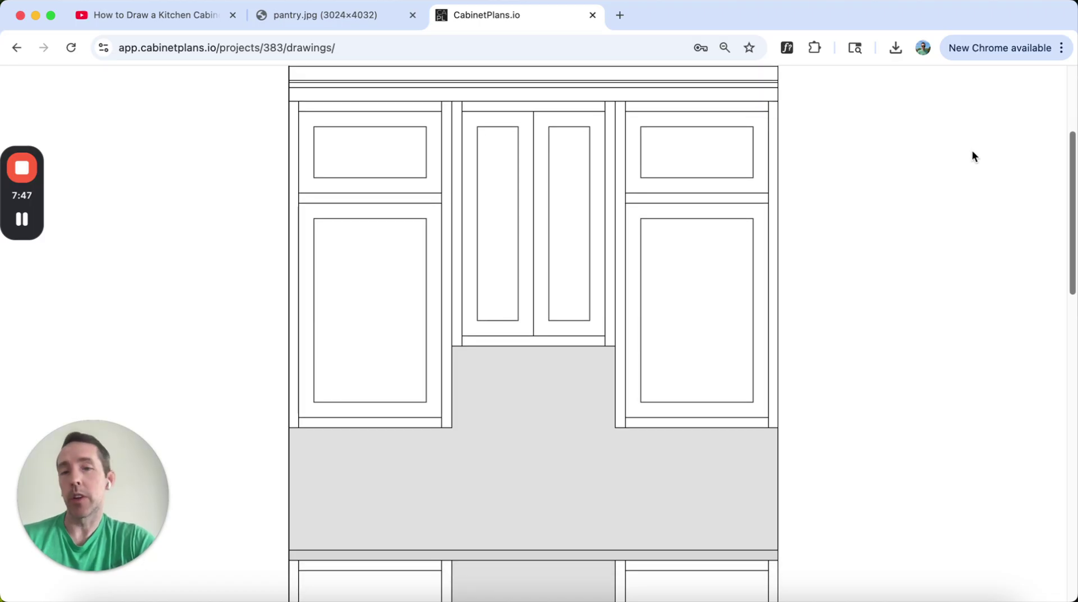
scroll(970, 160, down, 9)
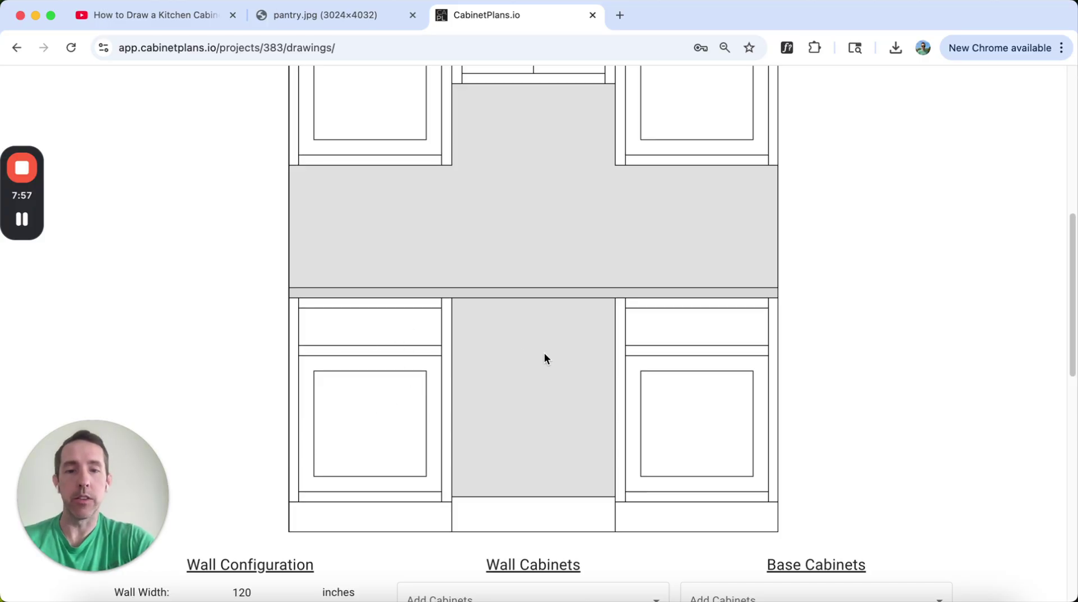
drag(1072, 298, 1062, 217)
scroll(1039, 284, down, 6)
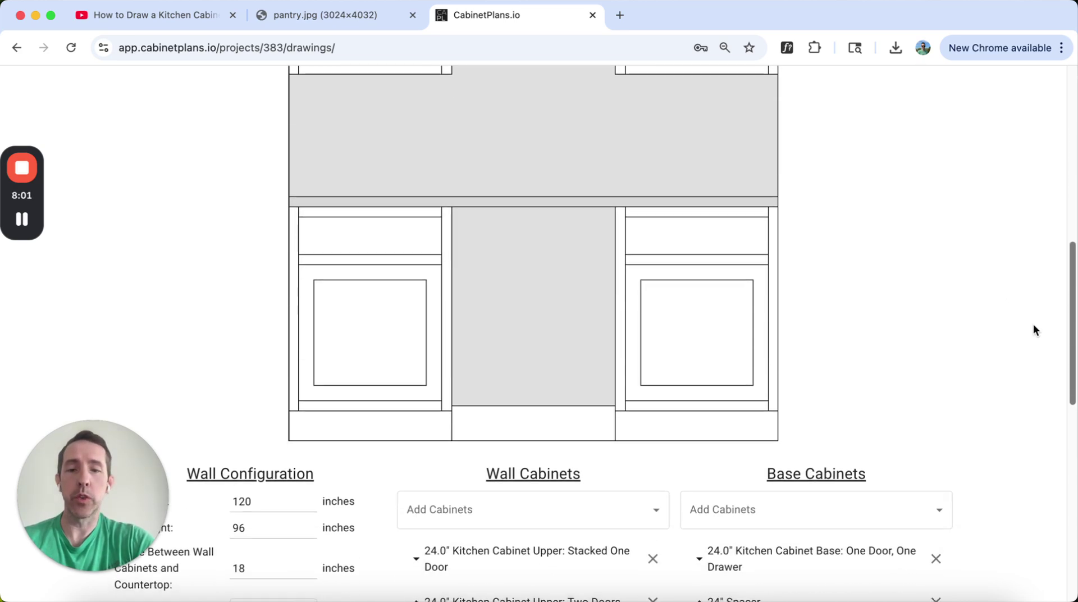
scroll(1018, 370, down, 5)
scroll(1005, 404, up, 10)
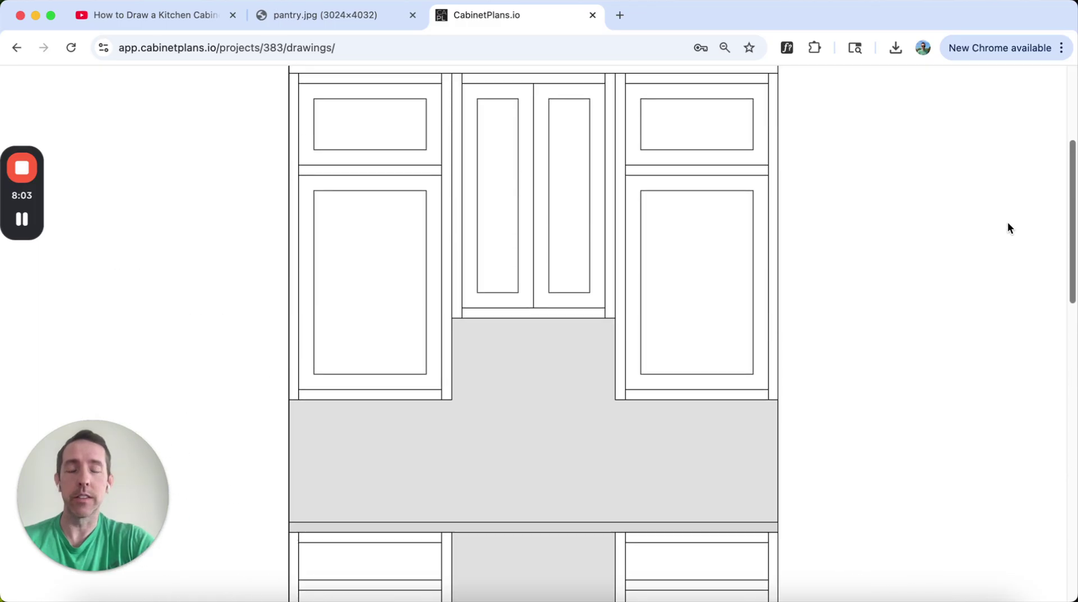
scroll(1006, 223, up, 5)
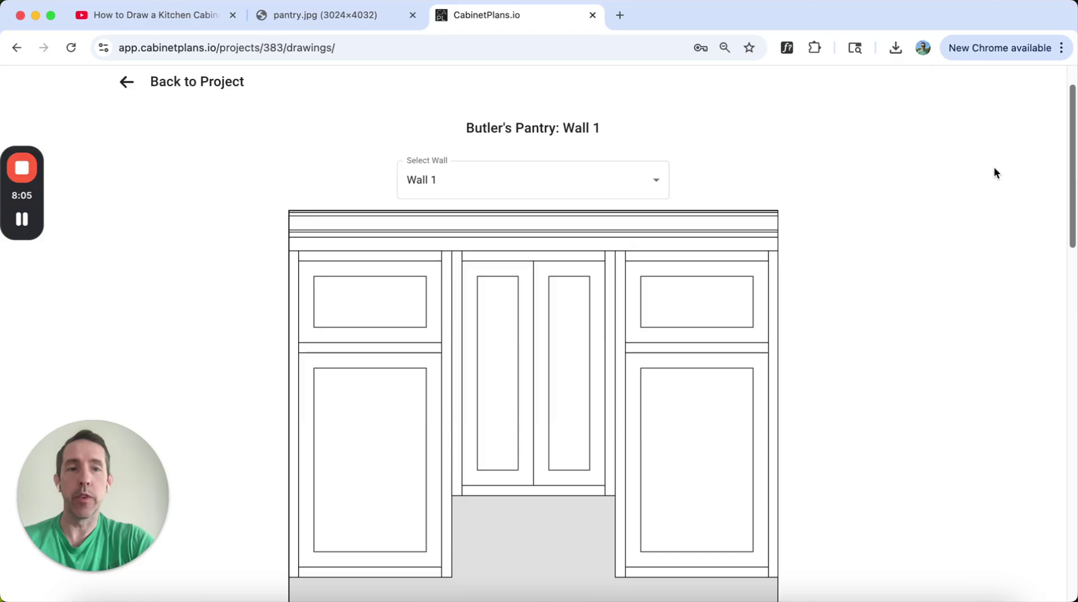
scroll(993, 186, down, 8)
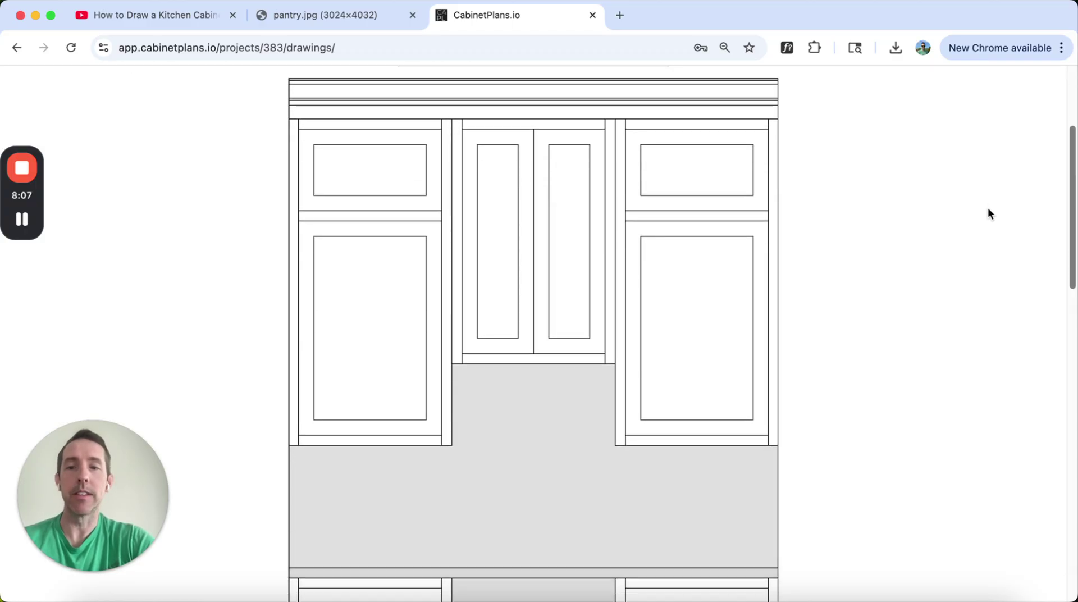
scroll(957, 331, down, 2)
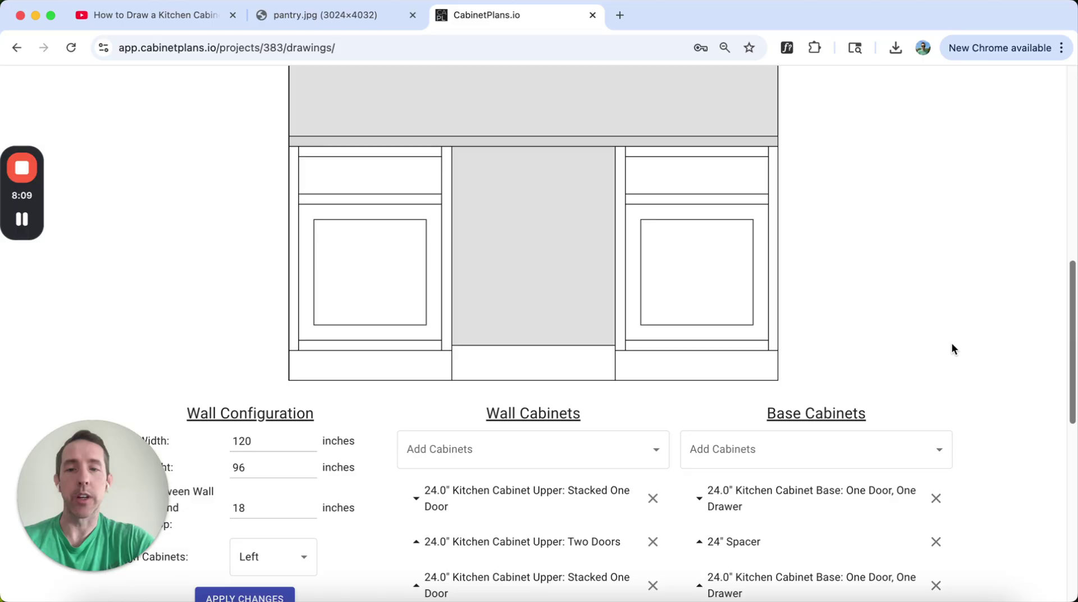
scroll(951, 348, up, 5)
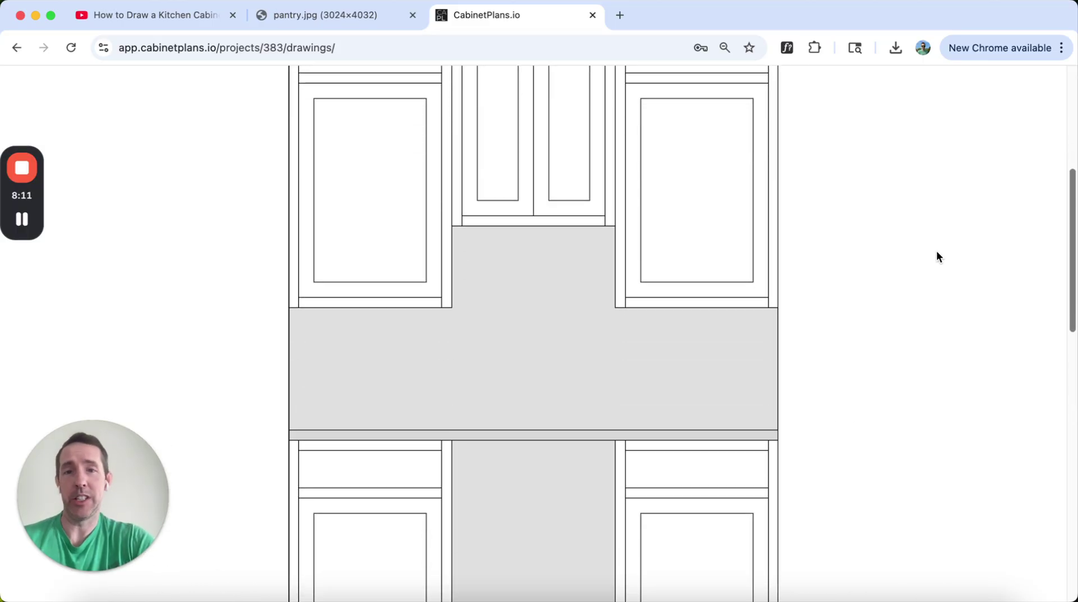
scroll(932, 269, down, 3)
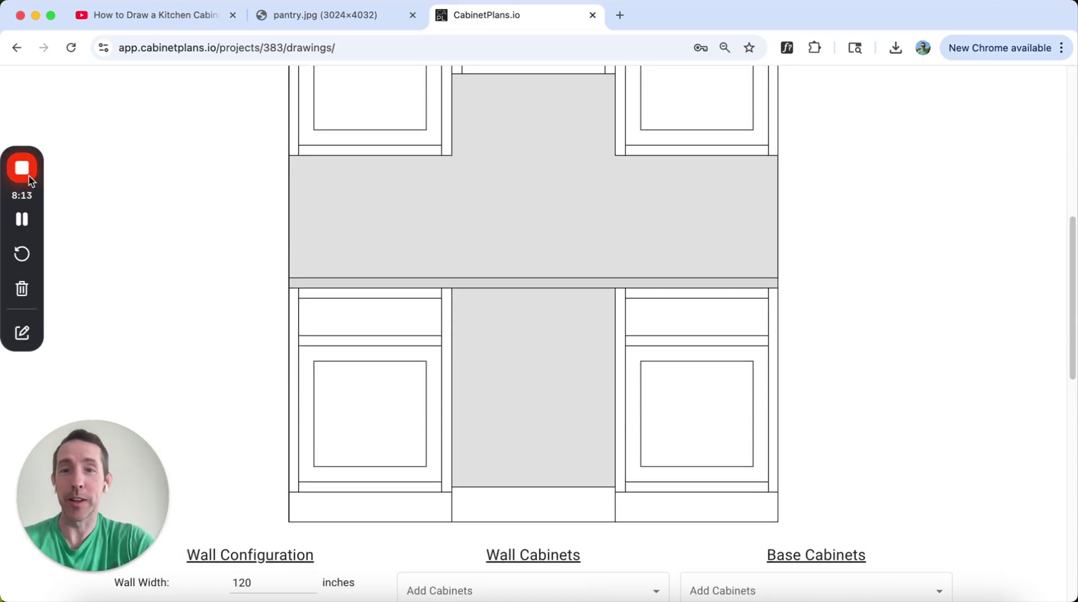